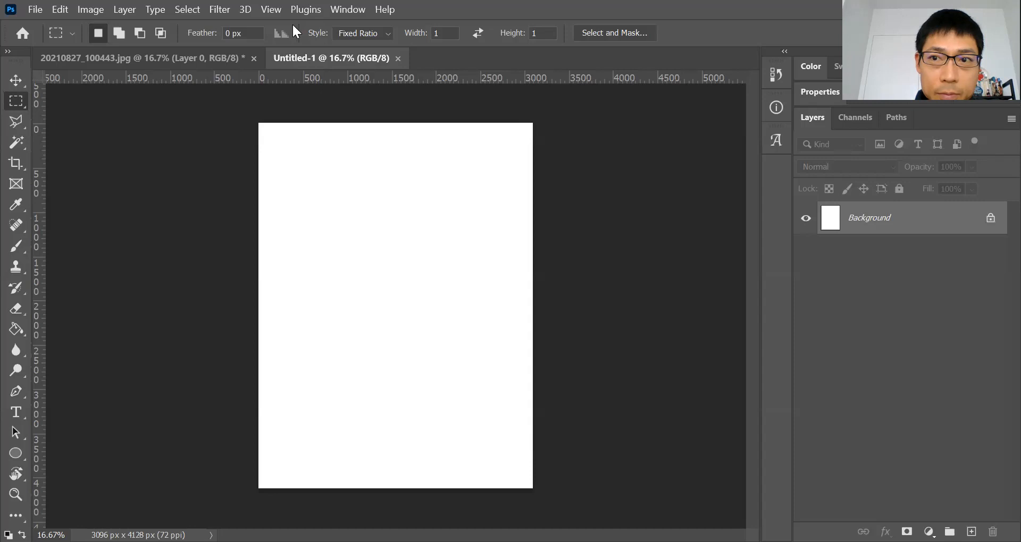
# Open the photo 20210827_100234.jpg from the 2021-08 pictures folder
pyautogui.click(35, 10)
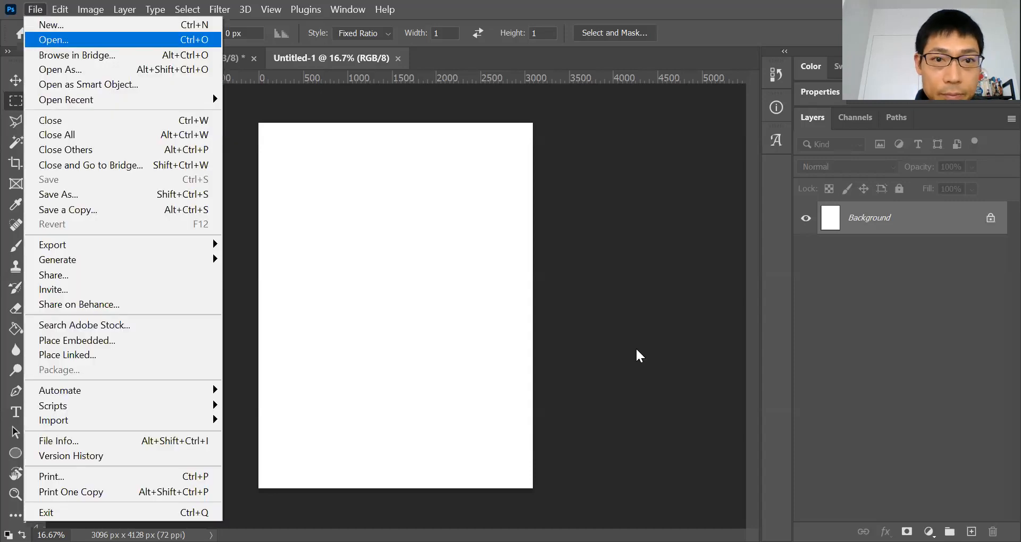
pyautogui.press('Return')
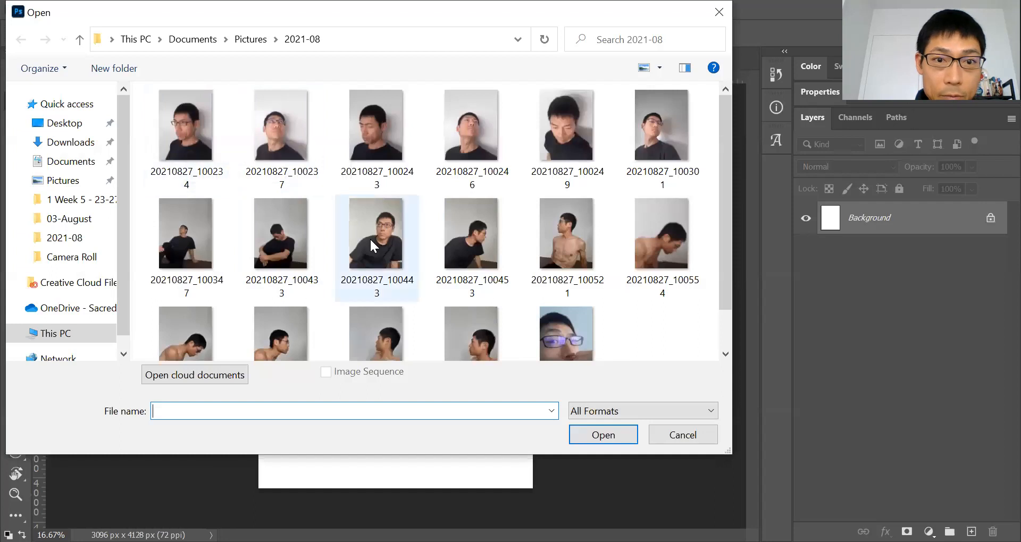
pyautogui.click(171, 140)
pyautogui.click(606, 440)
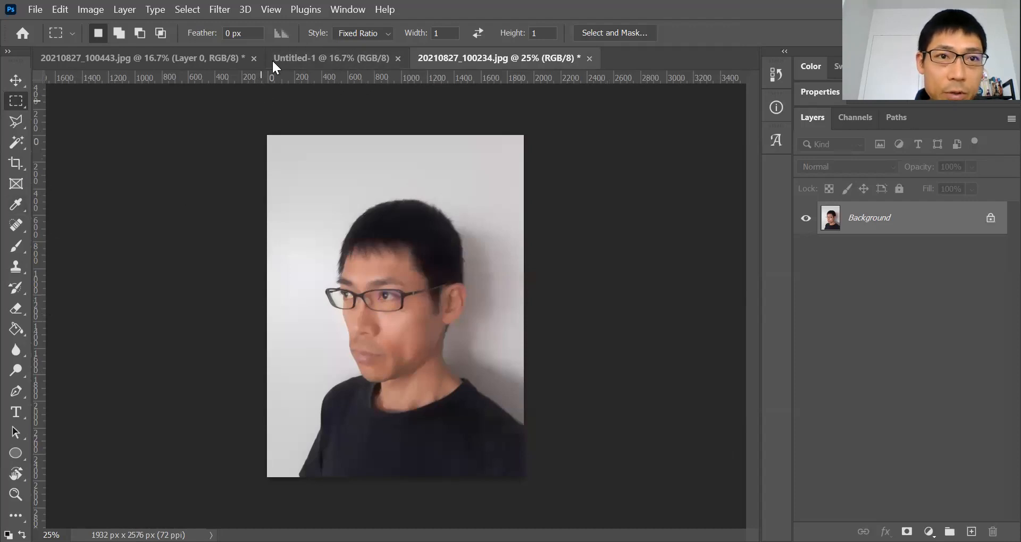
pyautogui.click(268, 10)
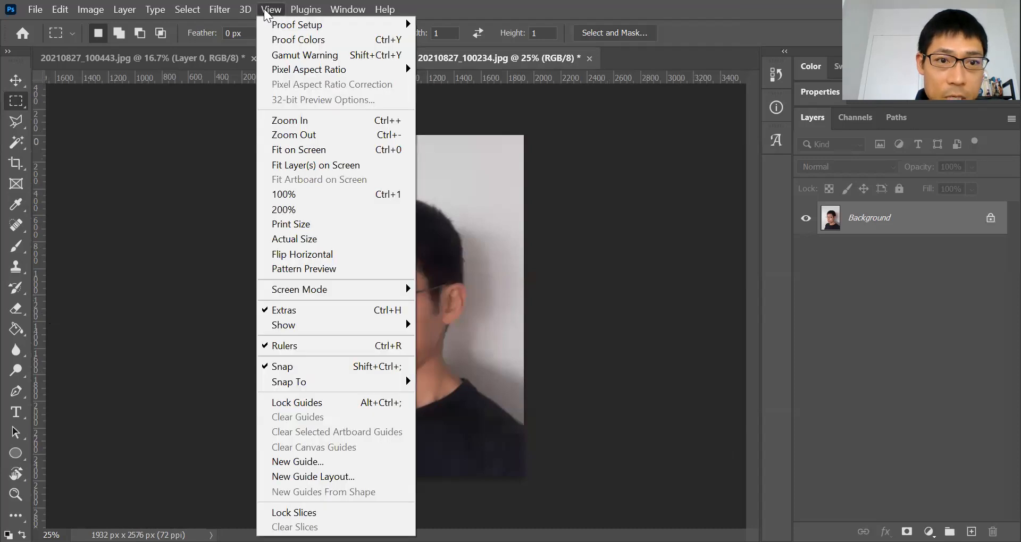
pyautogui.click(296, 348)
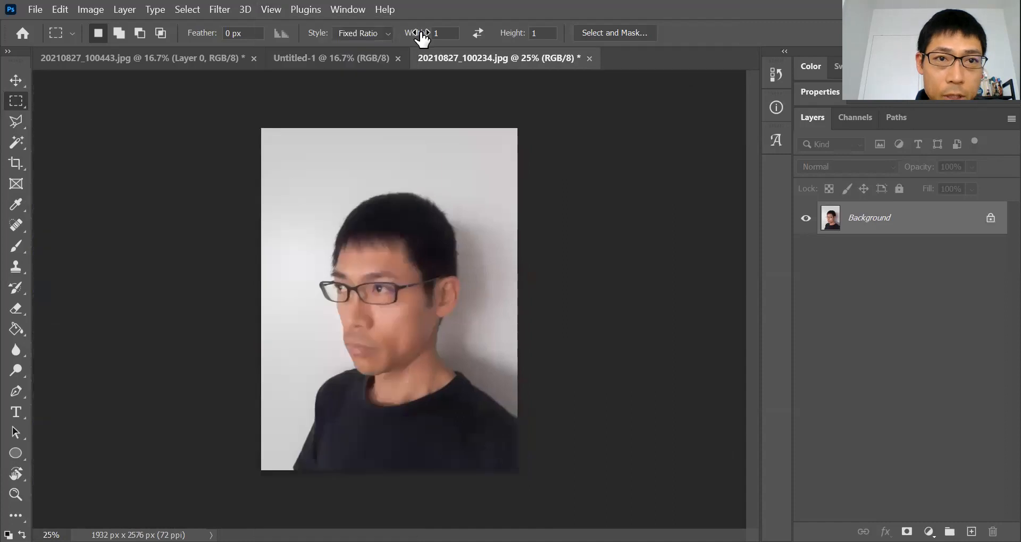
pyautogui.click(275, 11)
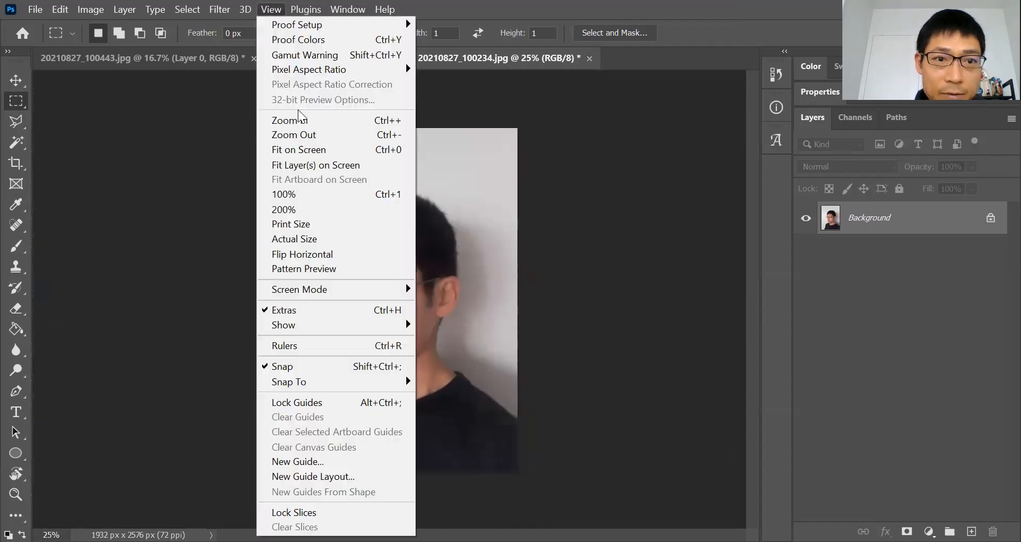
pyautogui.click(307, 351)
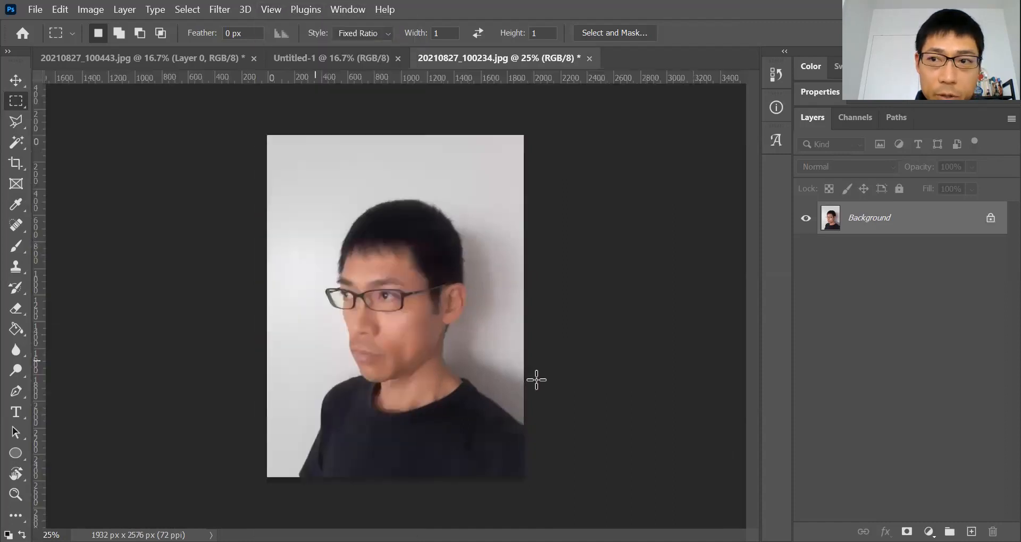
# Draw a square selection around the eye with the Rectangular Marquee tool
pyautogui.rightClick(15, 100)
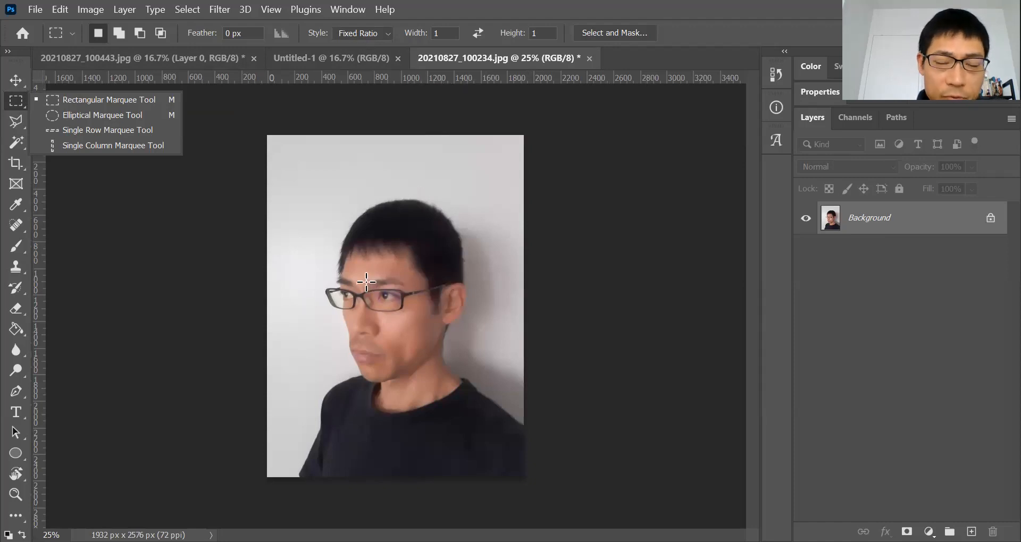
pyautogui.moveTo(405, 319); pyautogui.dragTo(382, 277)
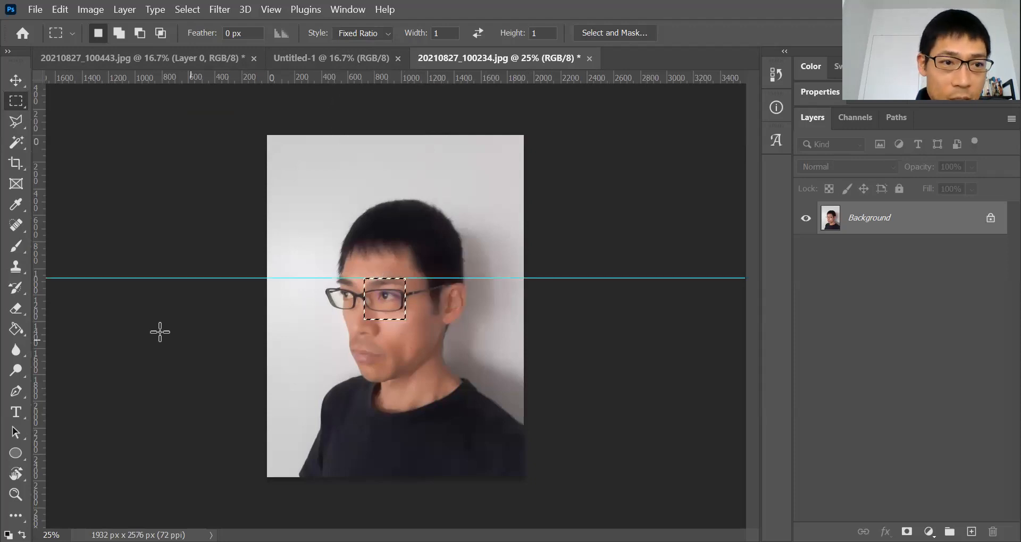
# Add five evenly spaced vertical guides by moving the square selection sideways and snapping guides to its edges
pyautogui.moveTo(373, 78); pyautogui.dragTo(385, 319)
pyautogui.moveTo(37, 347); pyautogui.dragTo(364, 309)
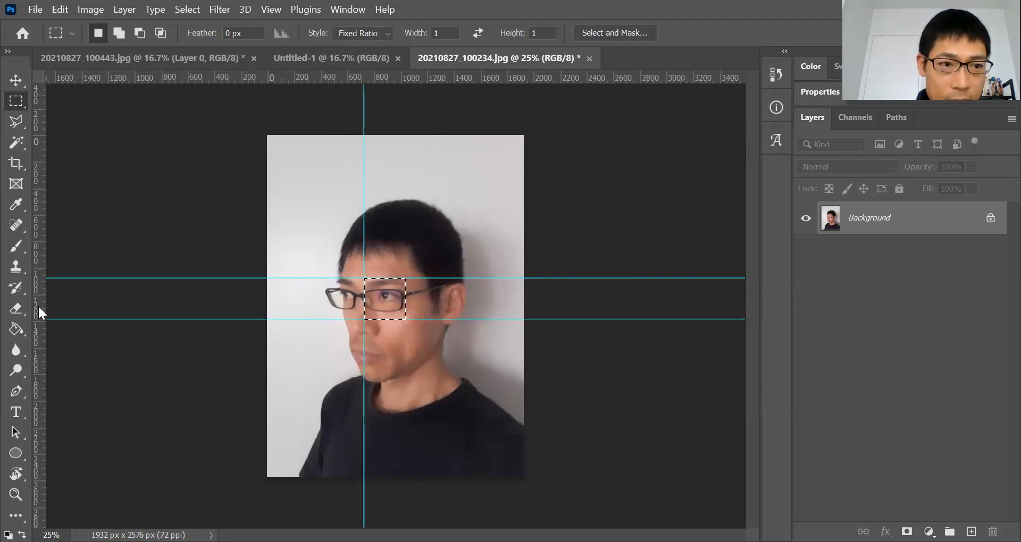
pyautogui.moveTo(42, 311); pyautogui.dragTo(347, 304)
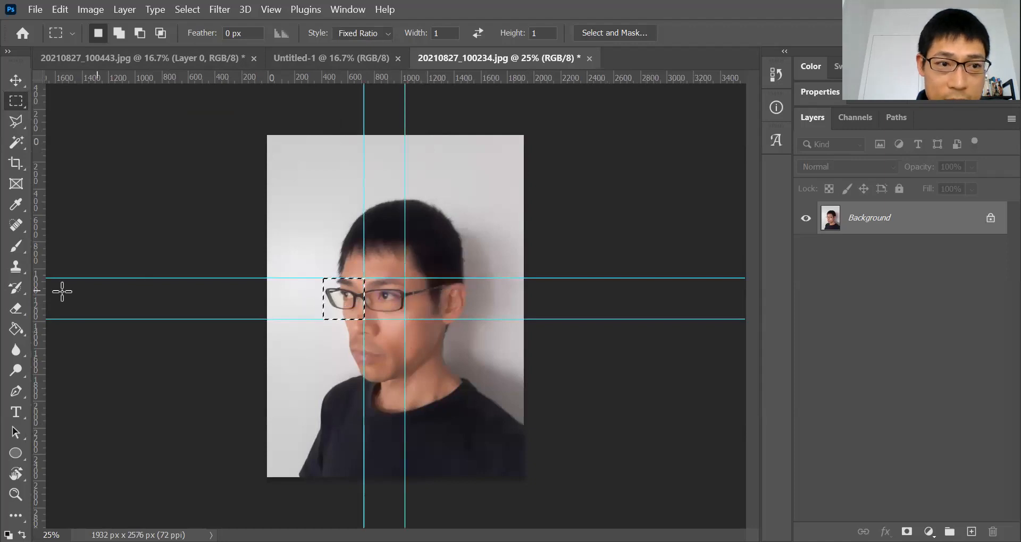
pyautogui.moveTo(42, 311); pyautogui.dragTo(323, 298)
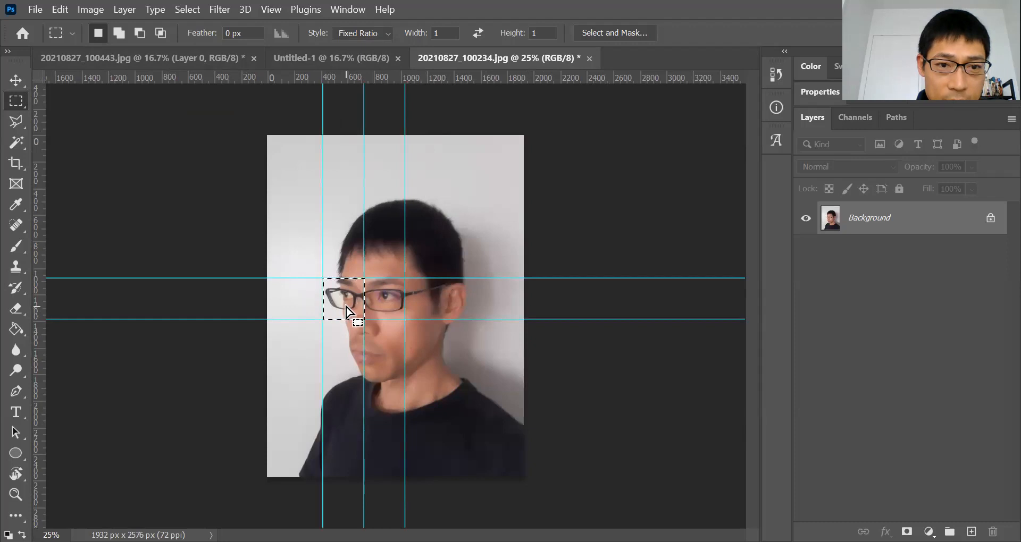
pyautogui.moveTo(417, 310); pyautogui.dragTo(431, 305)
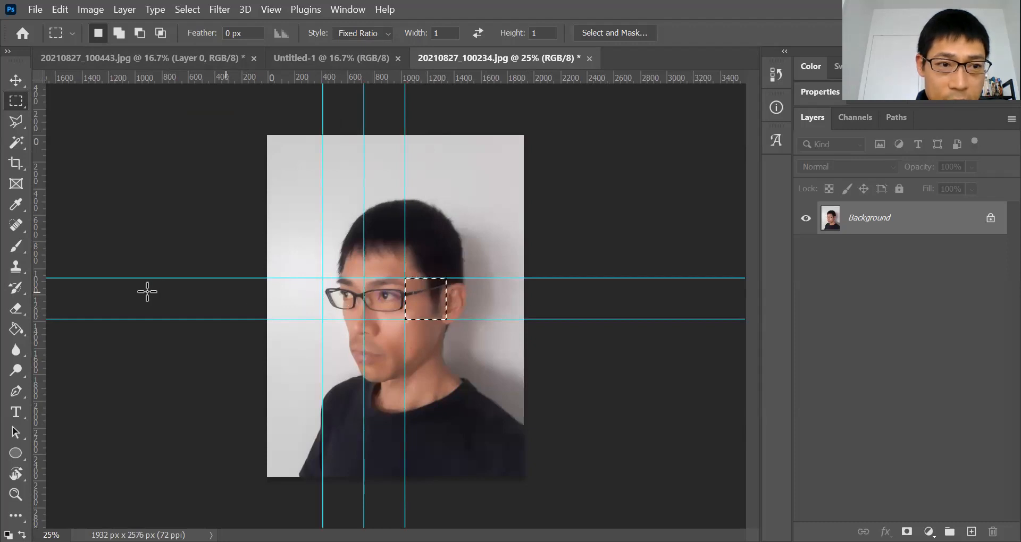
pyautogui.moveTo(40, 305); pyautogui.dragTo(464, 306)
pyautogui.moveTo(37, 306); pyautogui.dragTo(487, 304)
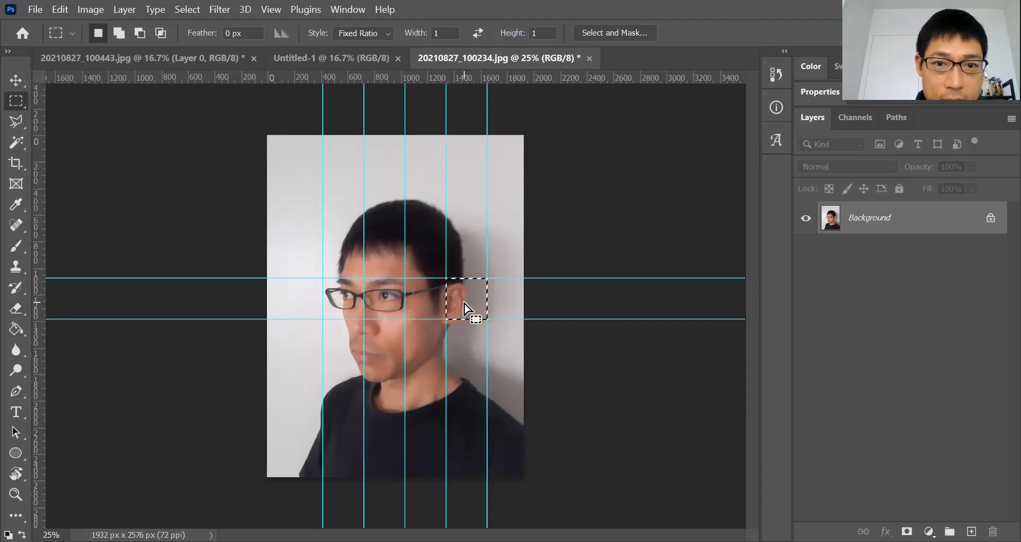
# Add evenly spaced horizontal guides above and below the eye by moving the square selection and snapping guides to its edges
pyautogui.moveTo(465, 266); pyautogui.dragTo(464, 225)
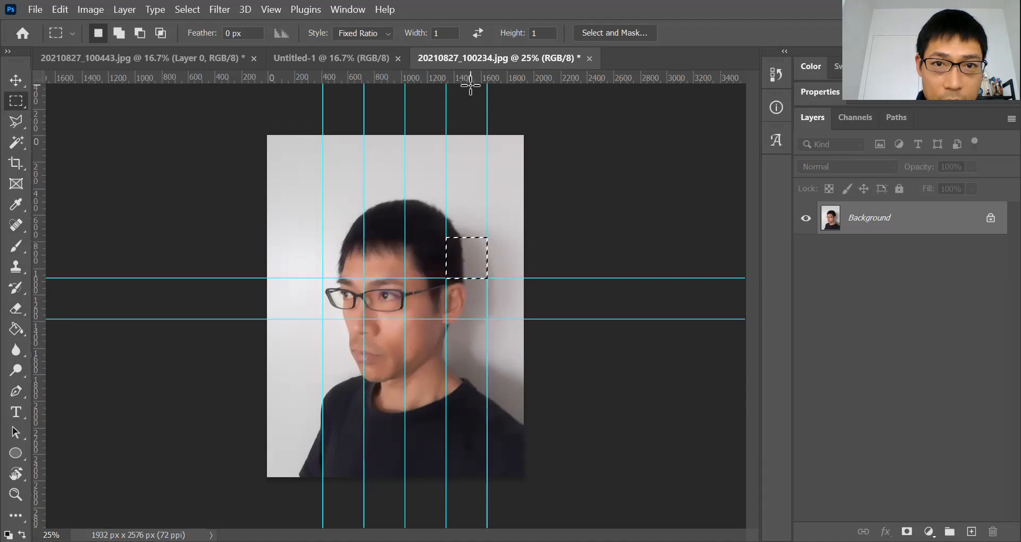
pyautogui.moveTo(470, 78); pyautogui.dragTo(468, 216)
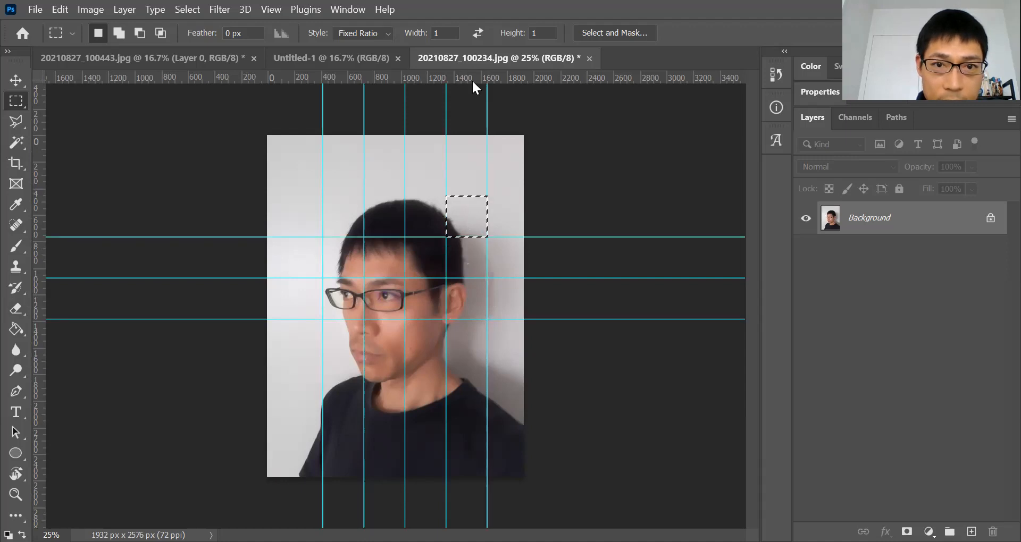
pyautogui.moveTo(471, 79); pyautogui.dragTo(473, 323)
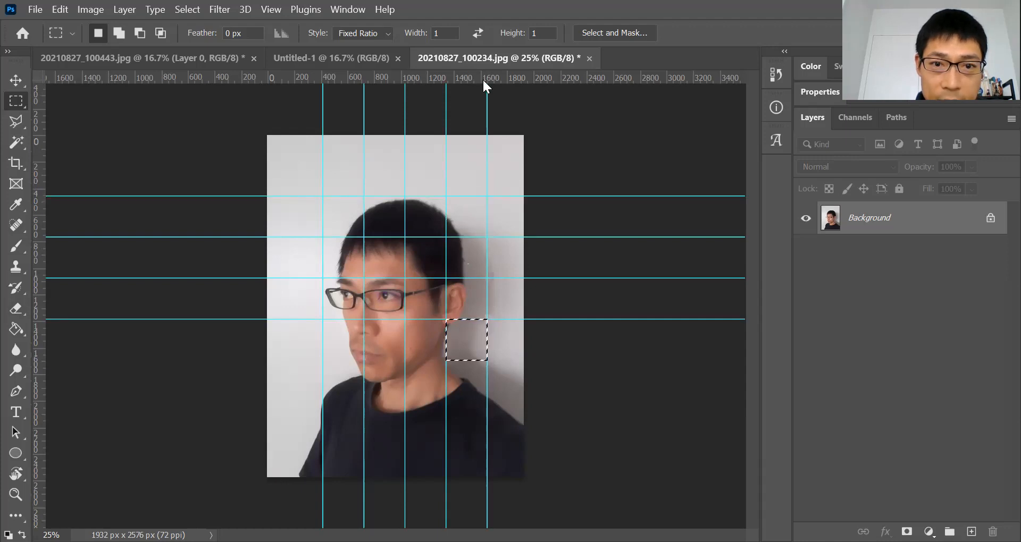
pyautogui.moveTo(484, 80); pyautogui.dragTo(477, 361)
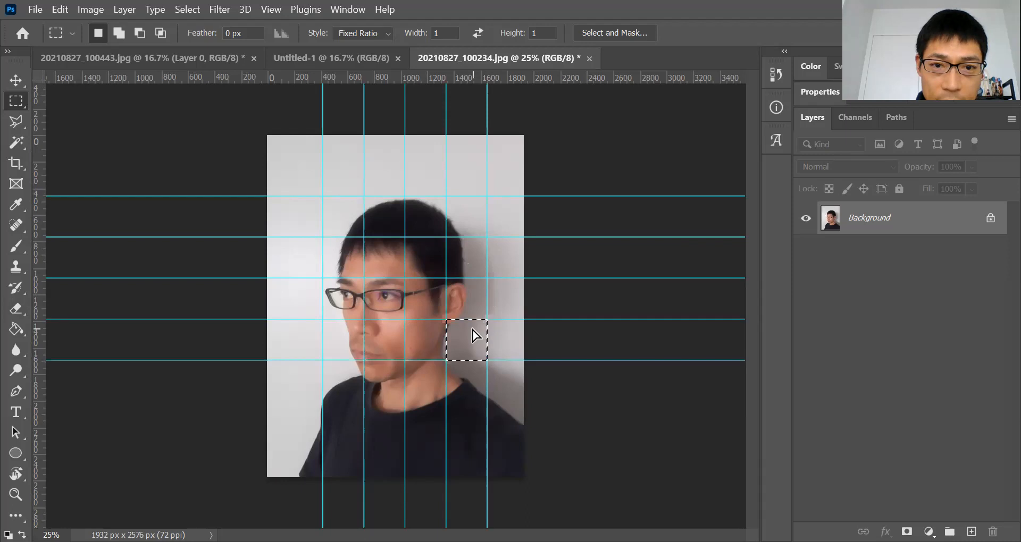
pyautogui.moveTo(404, 360); pyautogui.dragTo(446, 402)
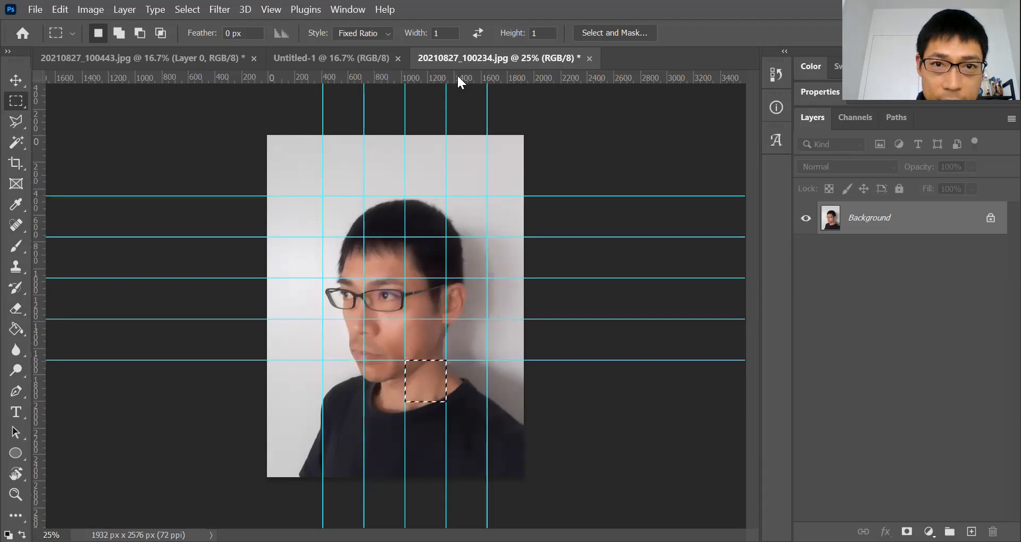
pyautogui.moveTo(457, 80); pyautogui.dragTo(433, 400)
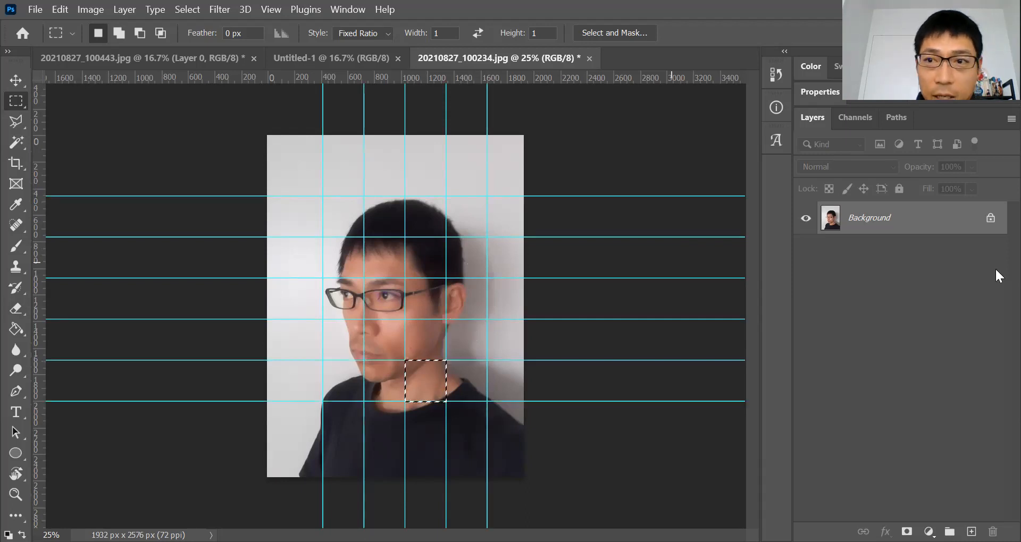
# Unlock the photo's background layer and copy the eye square after moving the selection back over the eye
pyautogui.click(990, 219)
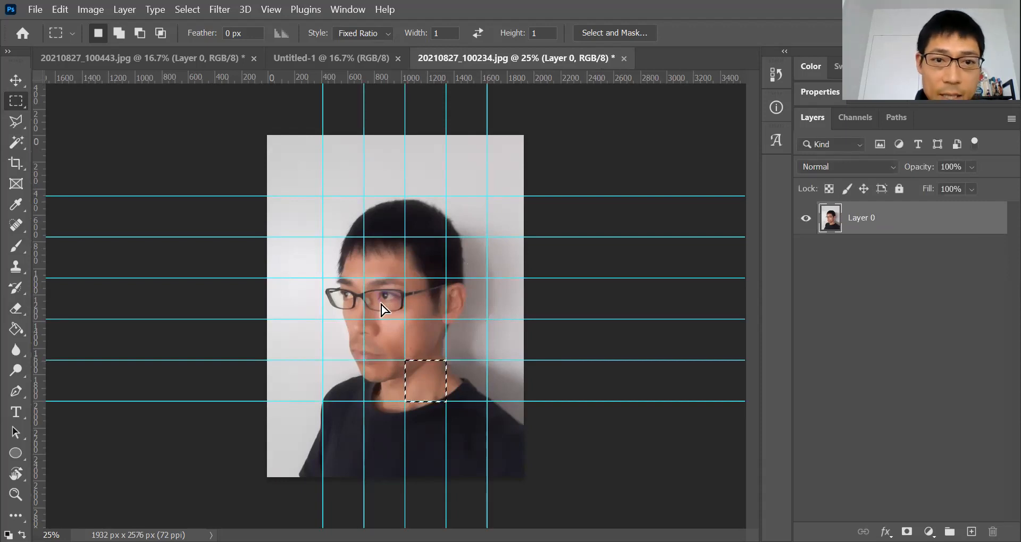
pyautogui.moveTo(394, 319); pyautogui.dragTo(366, 281)
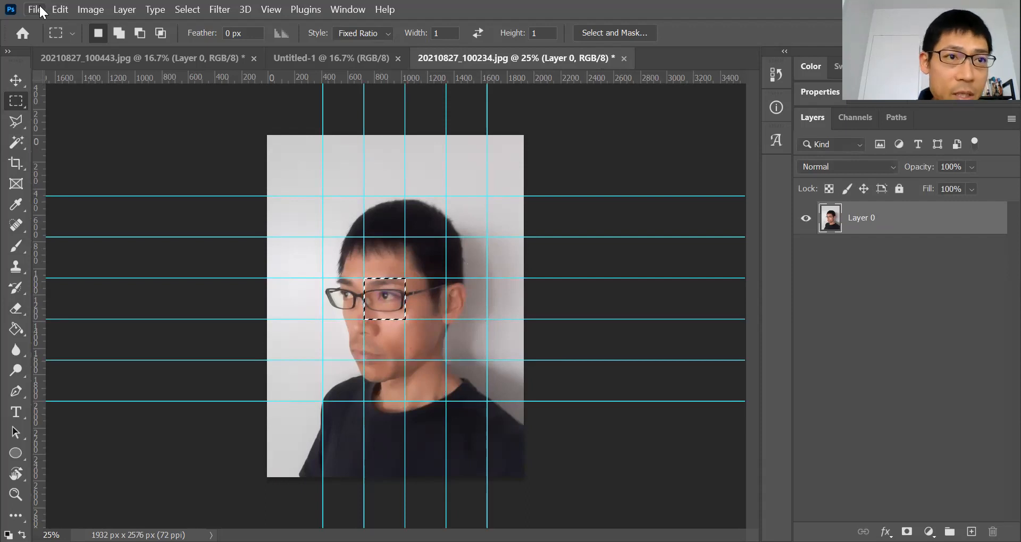
pyautogui.click(60, 10)
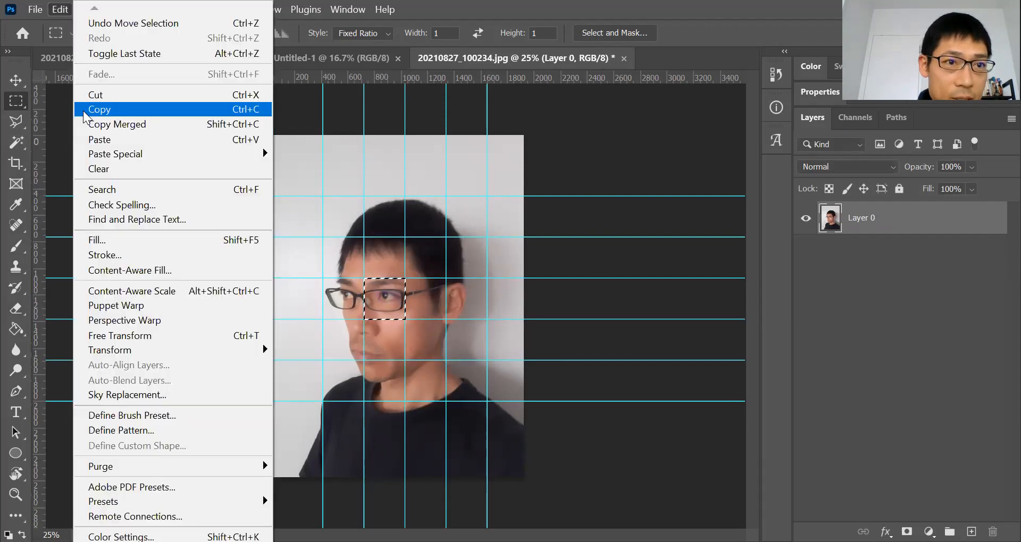
pyautogui.click(95, 110)
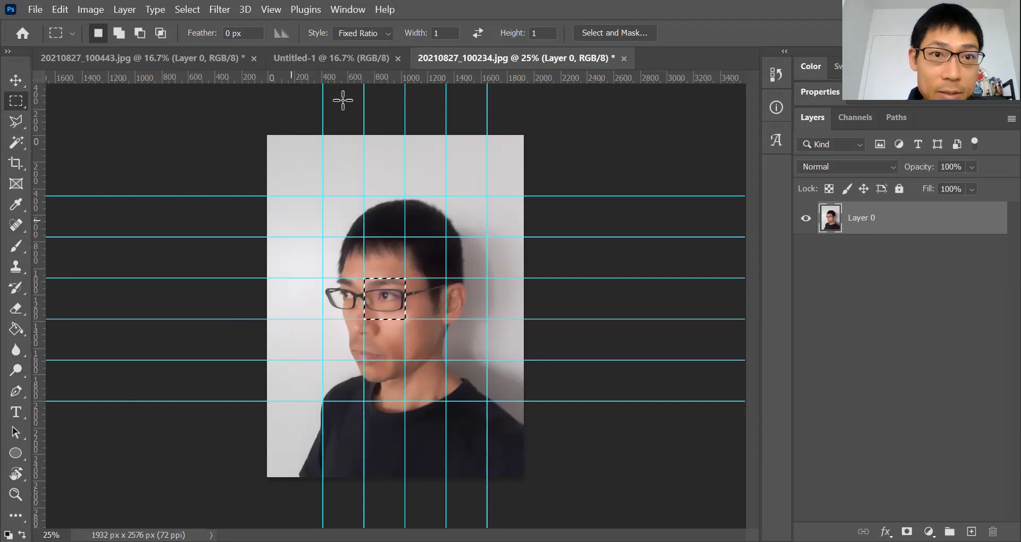
# Paste the eye square into the blank Untitled-1 document and unlock its background layer
pyautogui.click(340, 64)
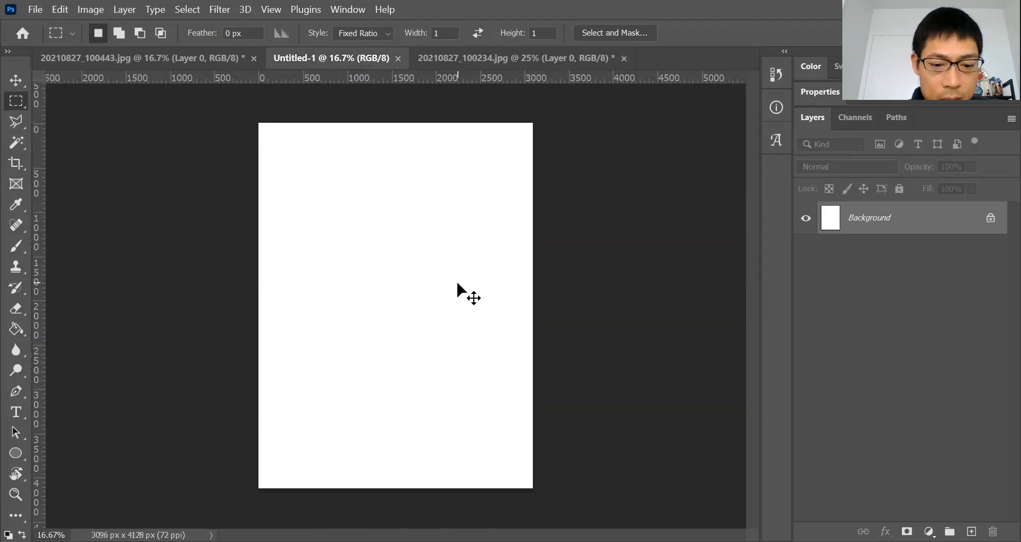
pyautogui.hotkey('ctrl', 'v')
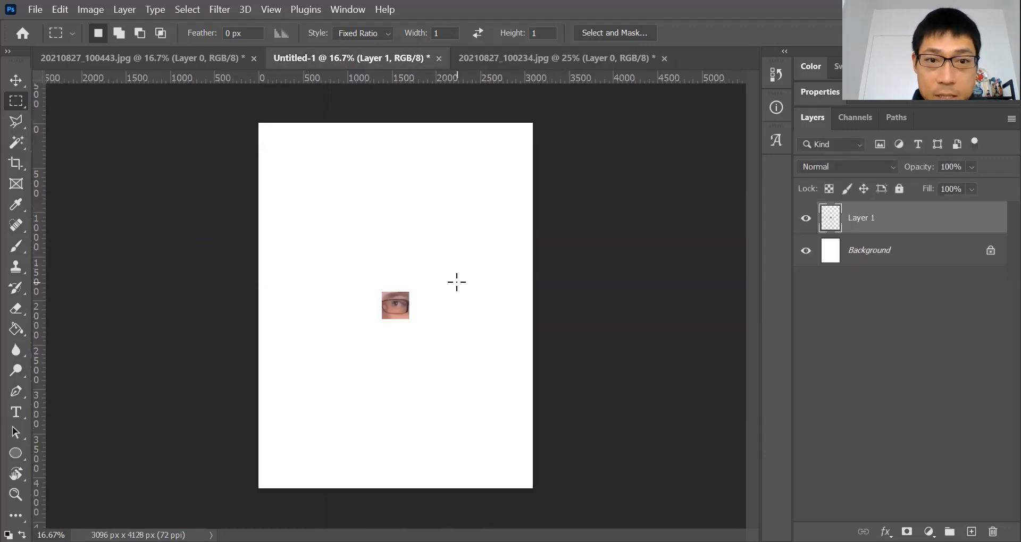
pyautogui.click(989, 253)
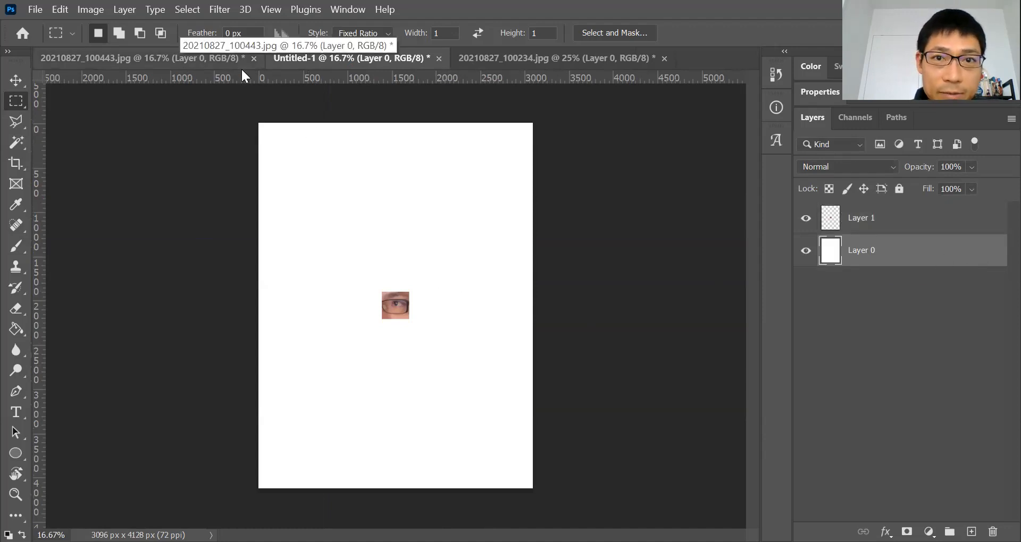
# Copy the hair square diagonally above-left of the eye into Untitled-1 and position it above-left of the eye piece
pyautogui.click(510, 59)
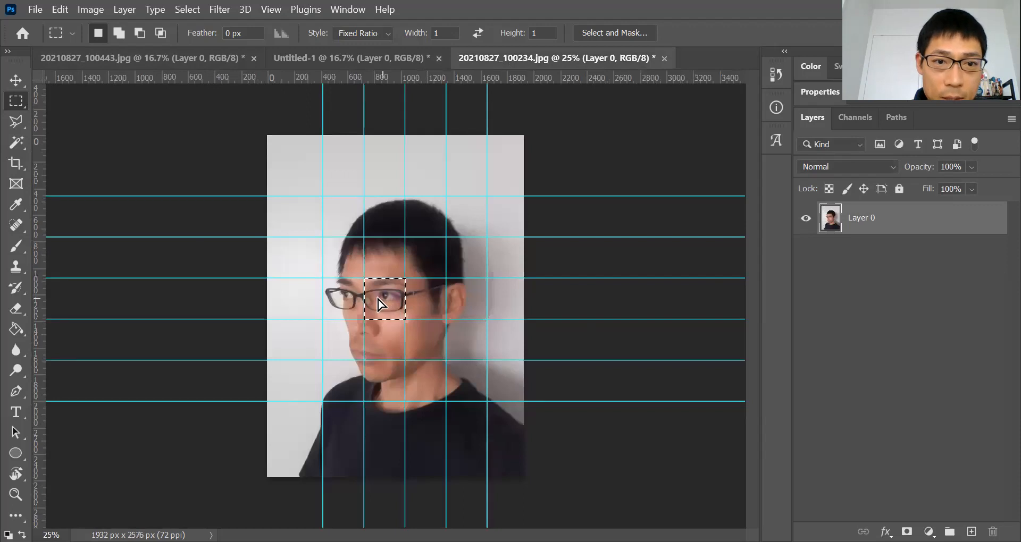
pyautogui.moveTo(339, 259); pyautogui.dragTo(333, 263)
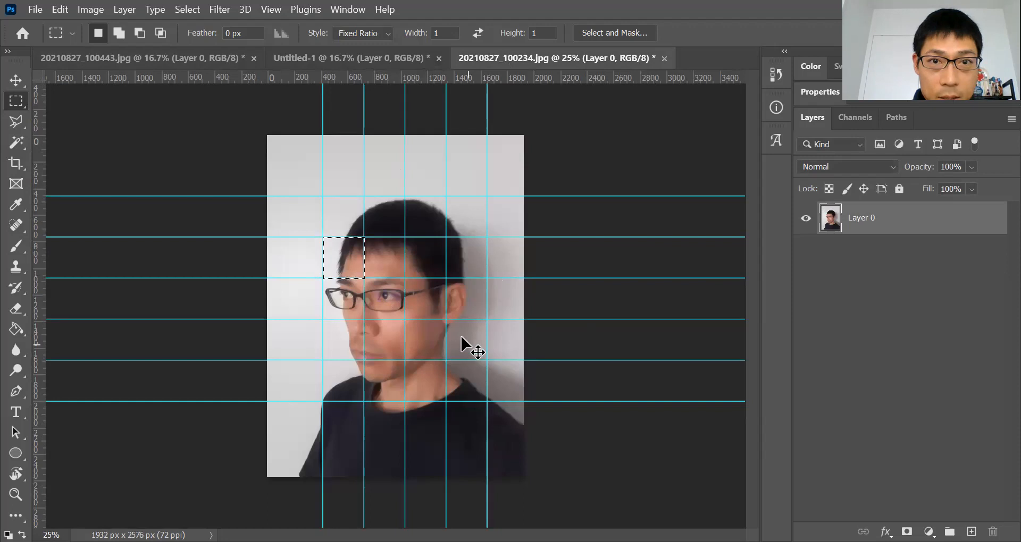
pyautogui.click(402, 59)
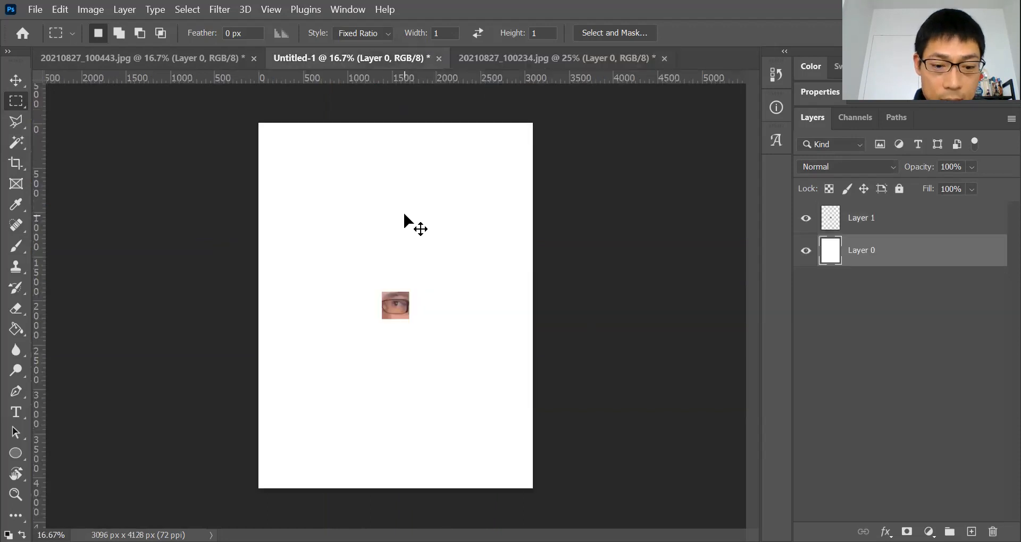
pyautogui.hotkey('ctrl', 'v')
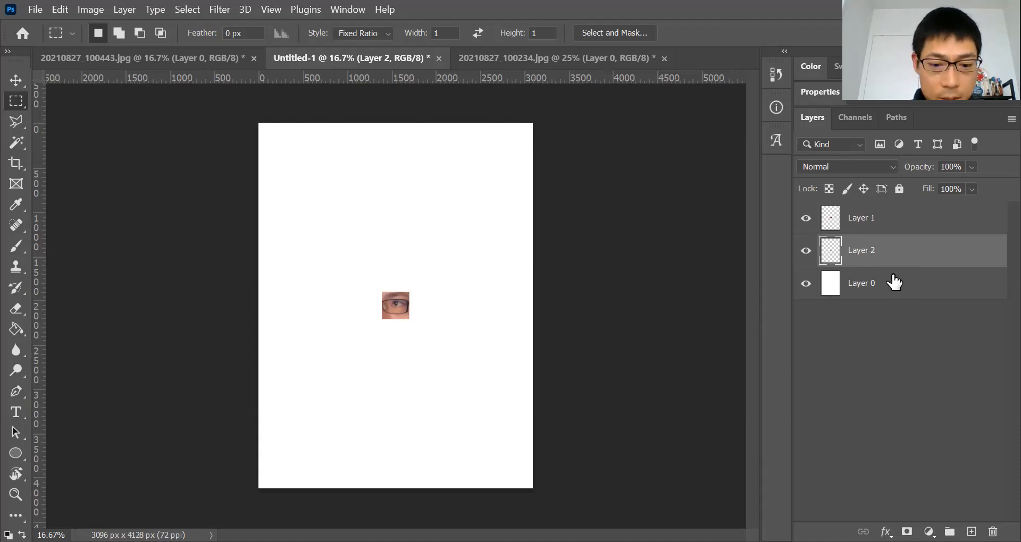
pyautogui.press('v')
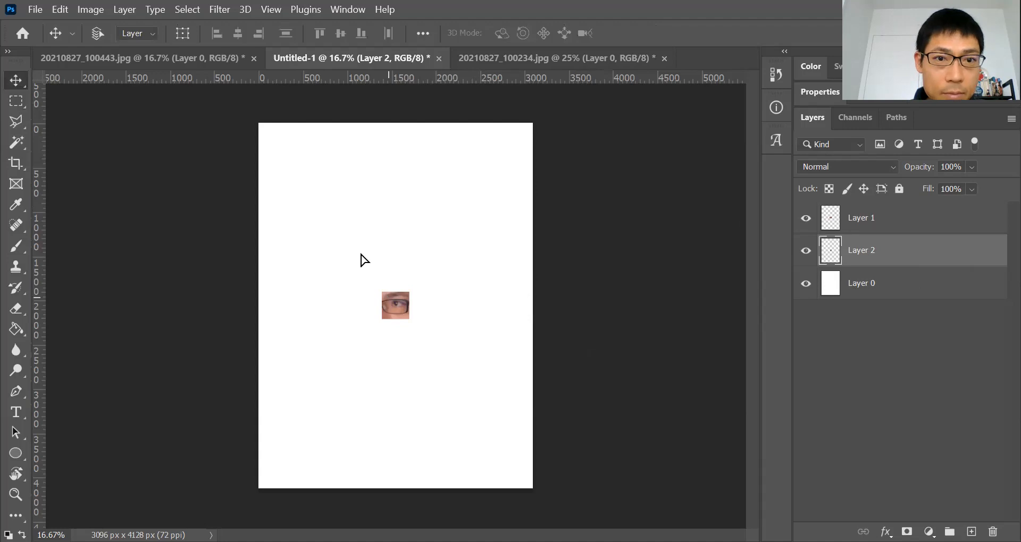
pyautogui.moveTo(388, 298); pyautogui.dragTo(361, 253)
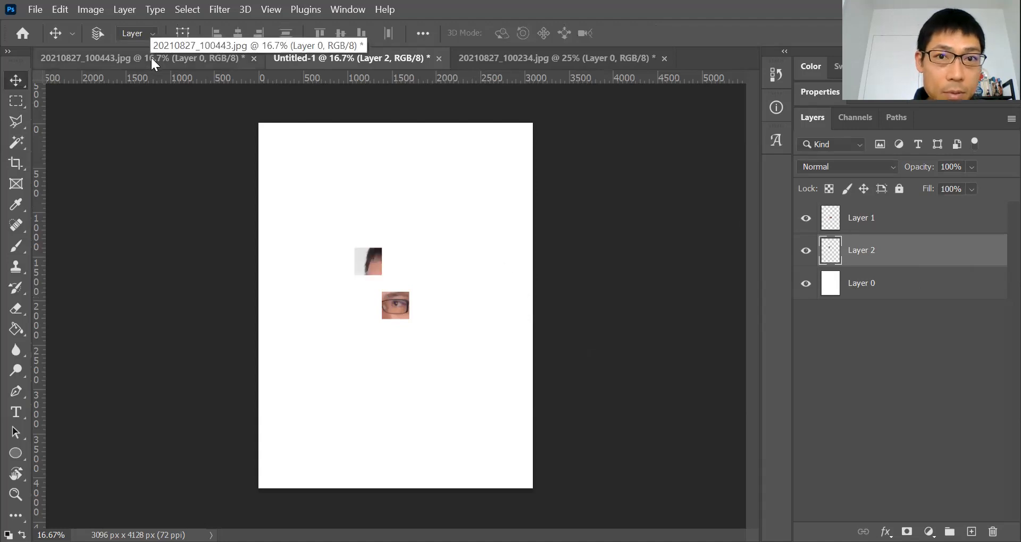
# Move the square selection in 20210827_100234.jpg down to the cheek below the eye and paste it into Untitled-1
pyautogui.click(534, 60)
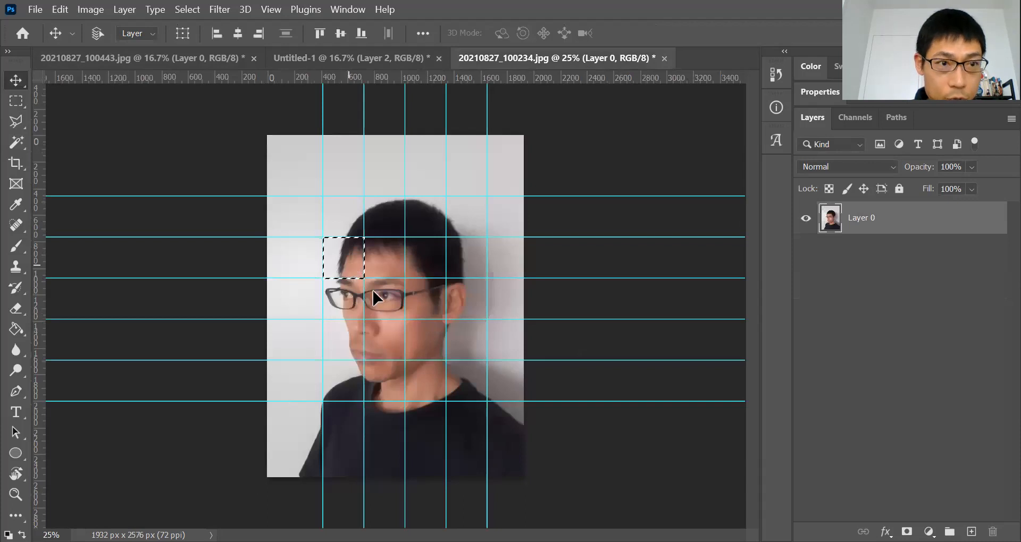
pyautogui.press('m')
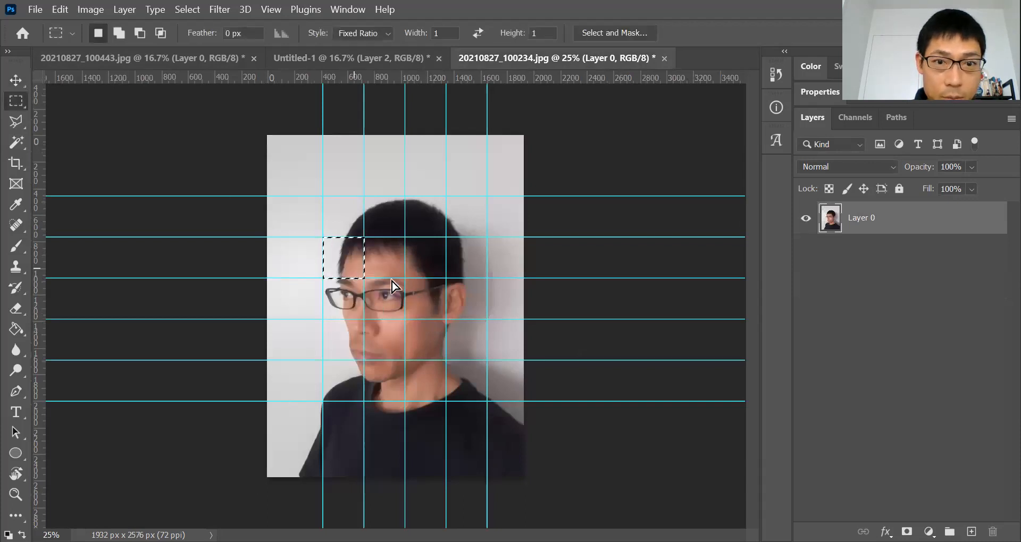
pyautogui.moveTo(410, 354); pyautogui.dragTo(391, 352)
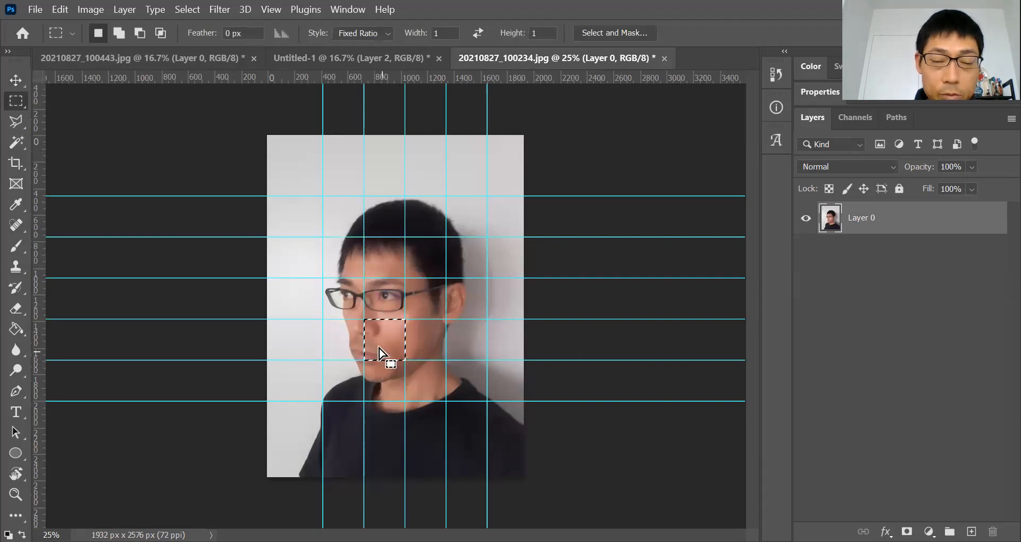
pyautogui.click(347, 56)
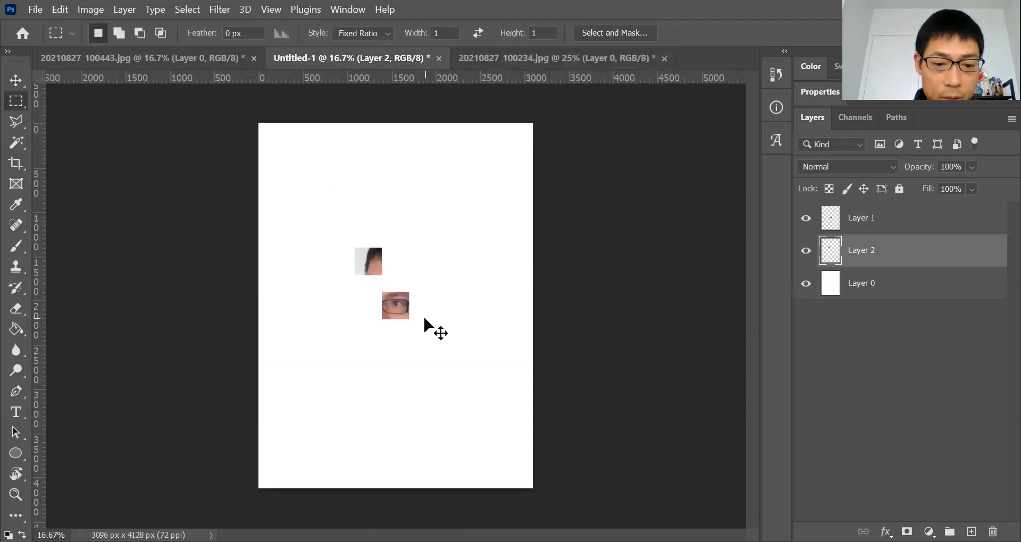
pyautogui.hotkey('ctrl', 'v')
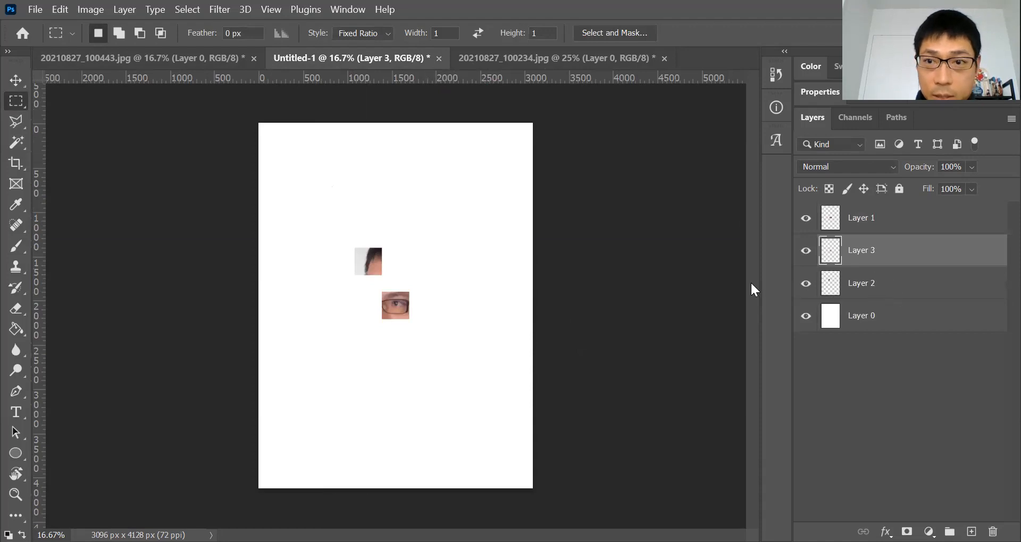
pyautogui.press('v')
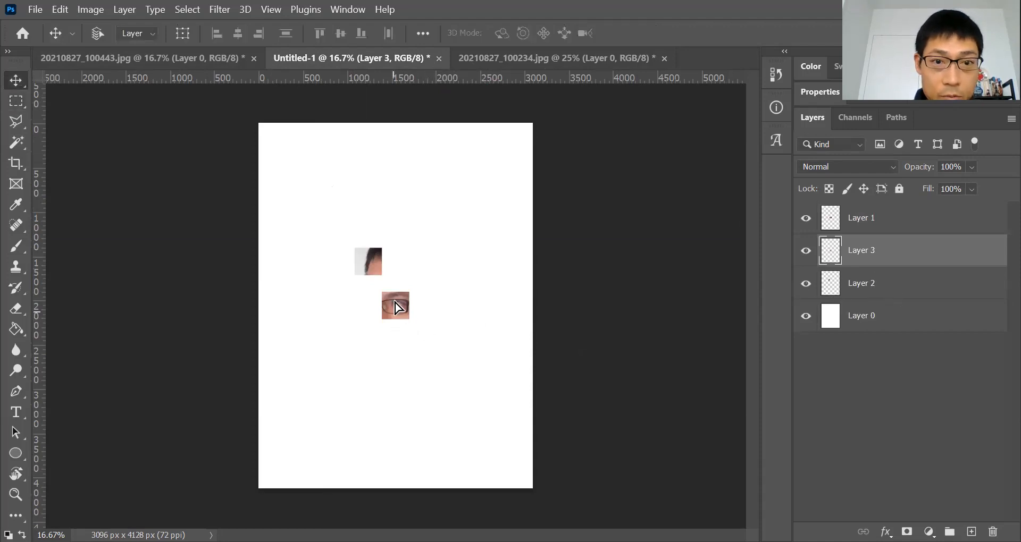
# Reposition the pasted pieces in Untitled-1 and undo the last three moves
pyautogui.moveTo(369, 319); pyautogui.dragTo(398, 315)
pyautogui.click(872, 283)
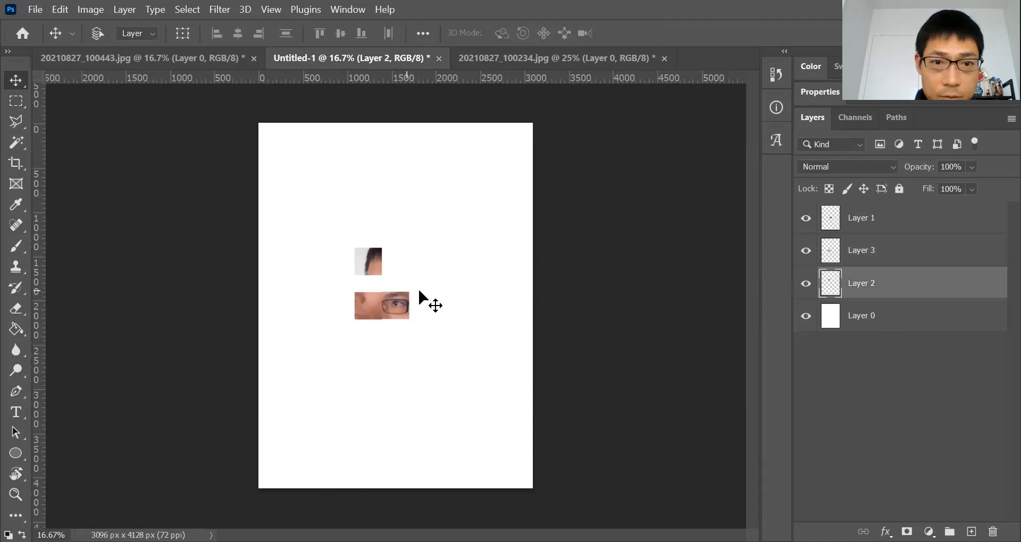
pyautogui.hotkey('ctrl', 'z')
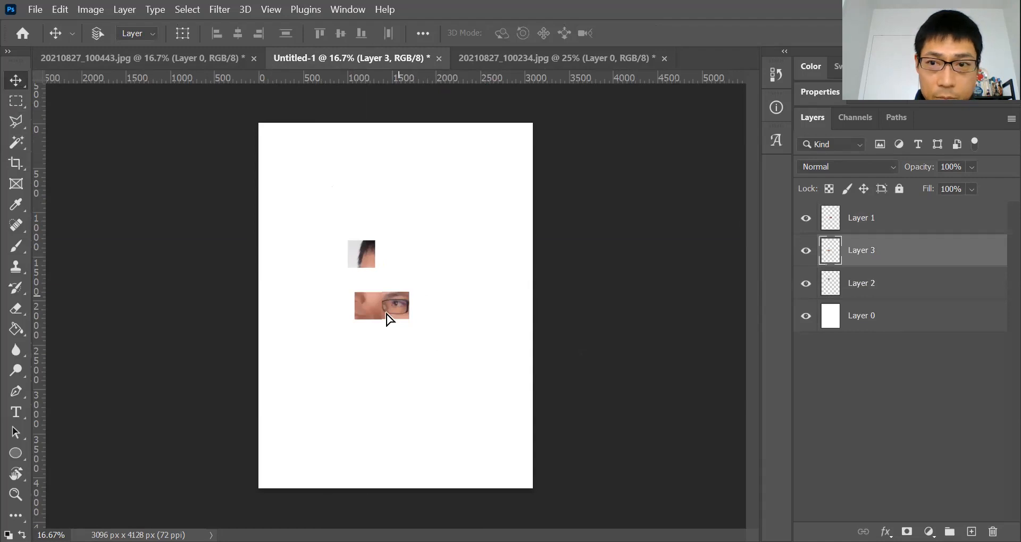
pyautogui.hotkey('ctrl', 'z')
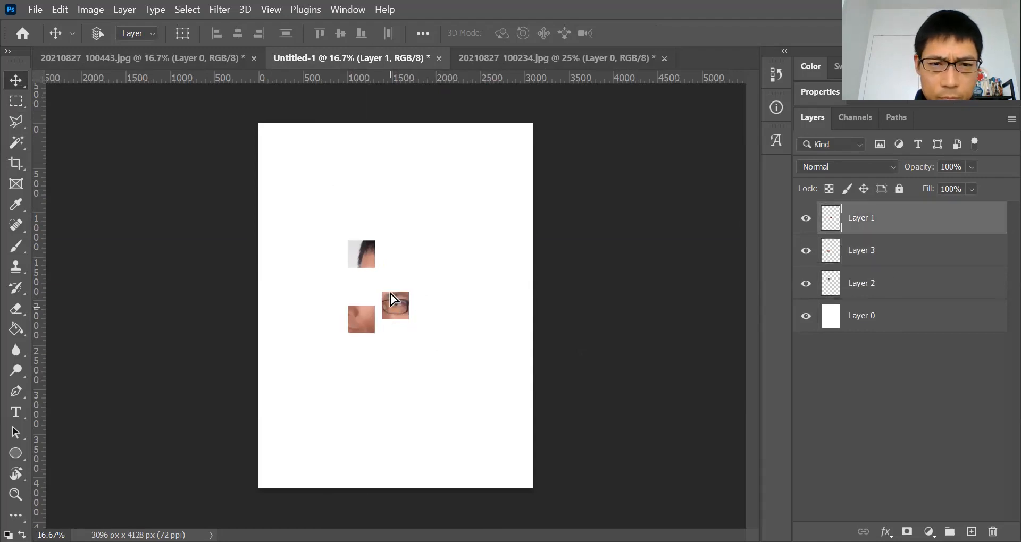
pyautogui.hotkey('ctrl', 'z')
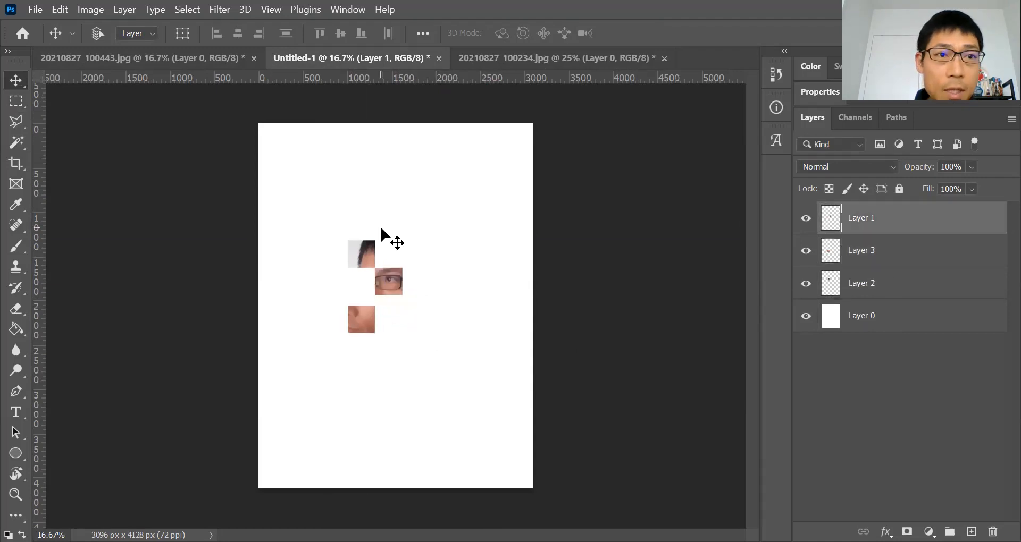
# Paste the left eye square from 20210827_100443.jpg into Untitled-1 and place it left of the first eye piece
pyautogui.click(154, 66)
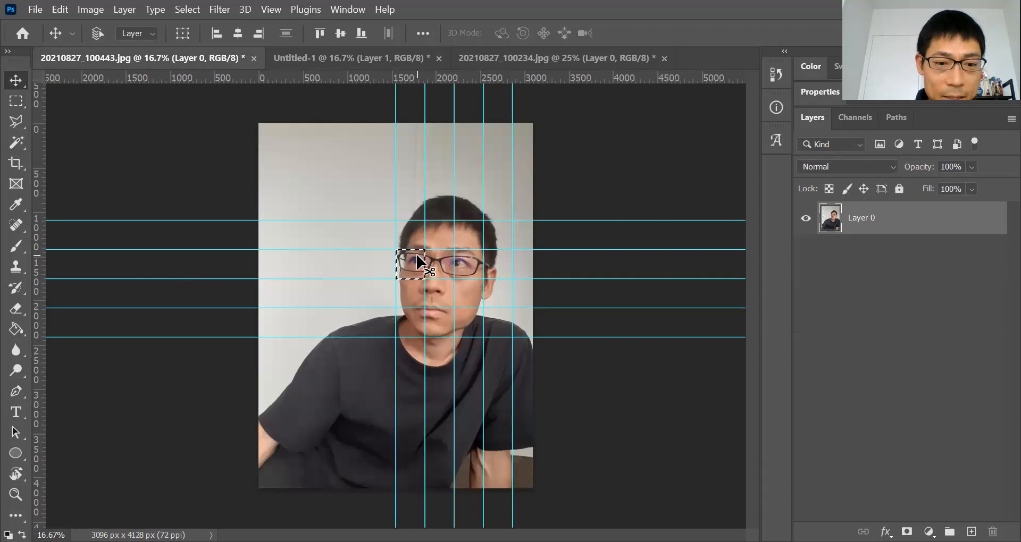
pyautogui.click(14, 102)
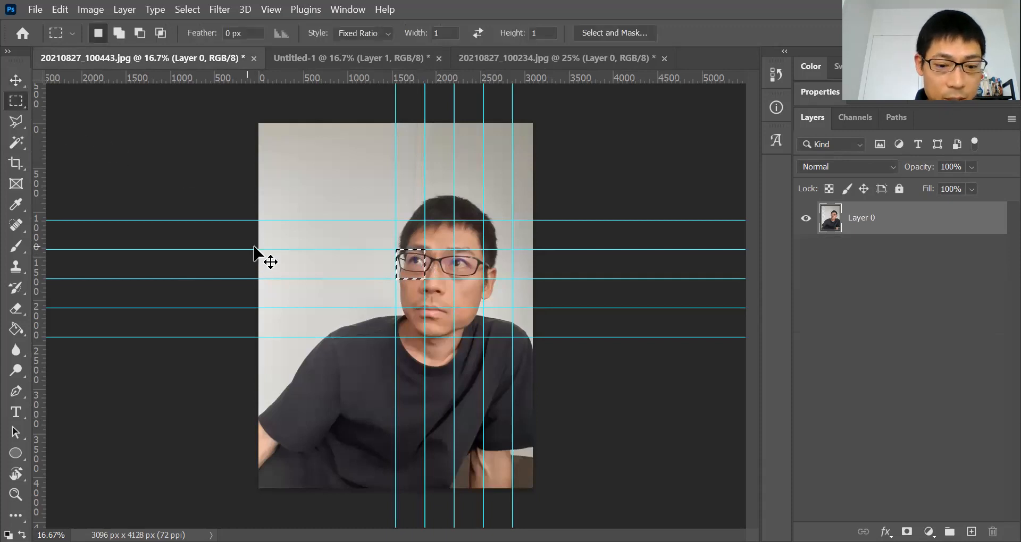
pyautogui.click(410, 62)
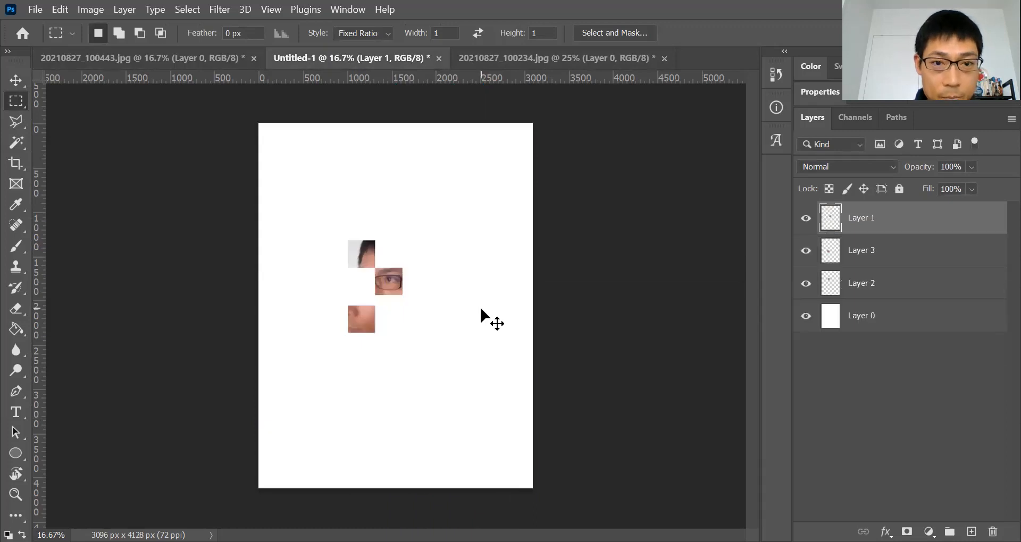
pyautogui.hotkey('ctrl', 'v')
pyautogui.press('v')
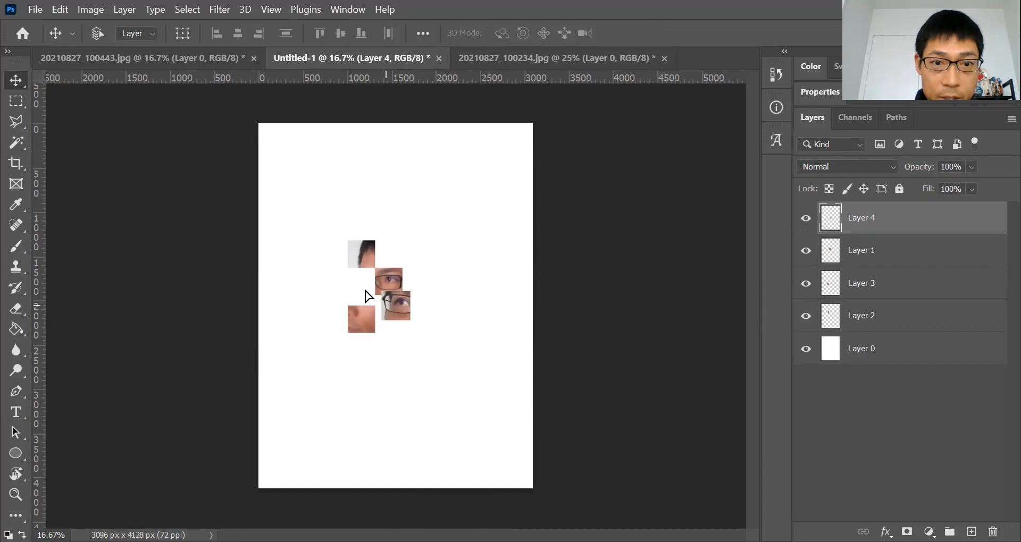
pyautogui.moveTo(366, 291); pyautogui.dragTo(331, 272)
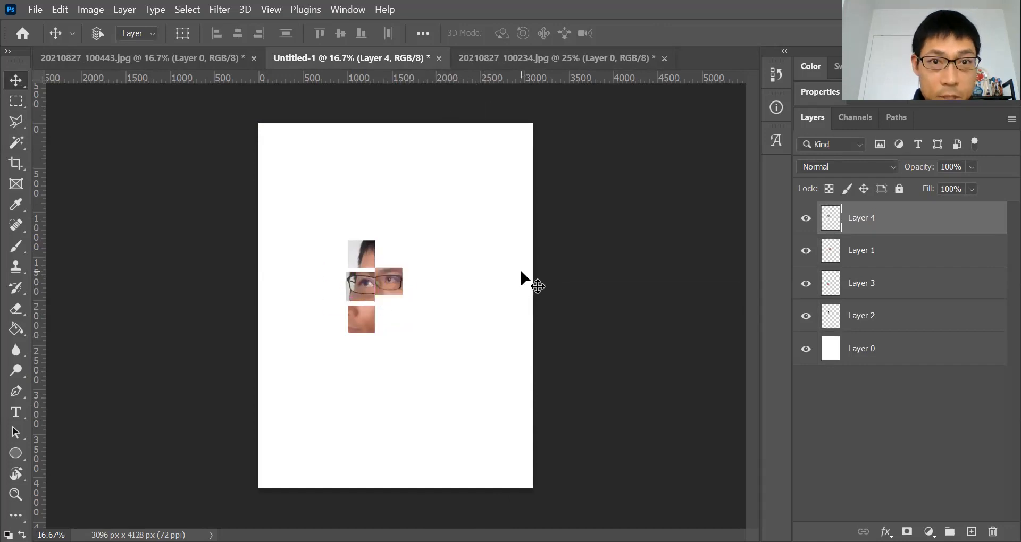
# Scale the new eye piece to about 132% with Free Transform and shift it into place
pyautogui.click(67, 9)
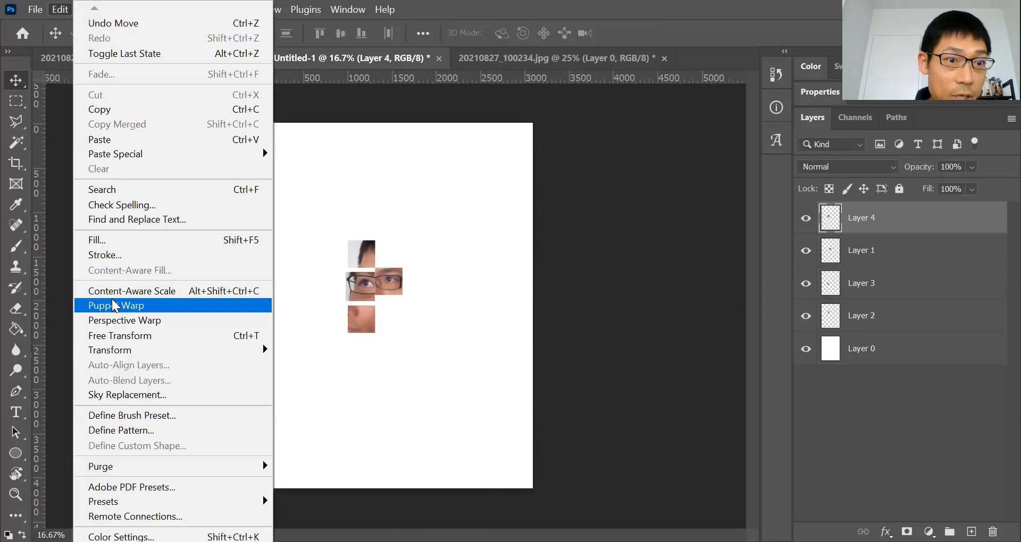
pyautogui.click(118, 336)
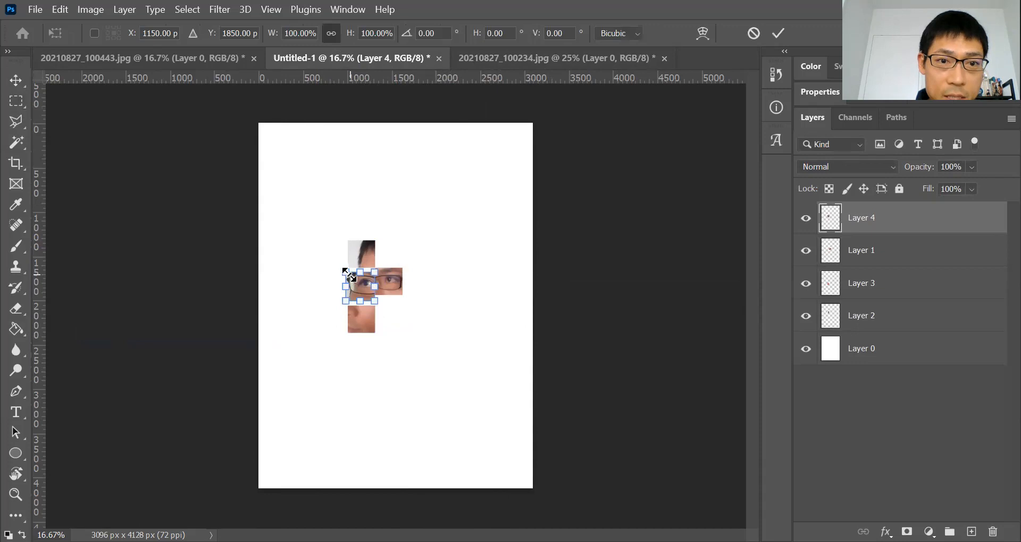
pyautogui.moveTo(339, 265); pyautogui.dragTo(331, 256)
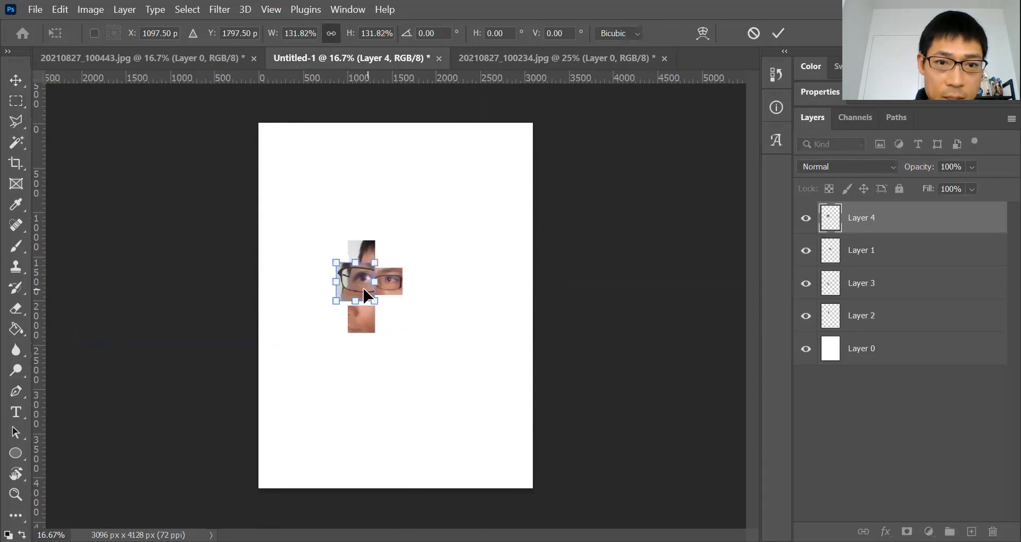
pyautogui.moveTo(364, 300); pyautogui.dragTo(371, 305)
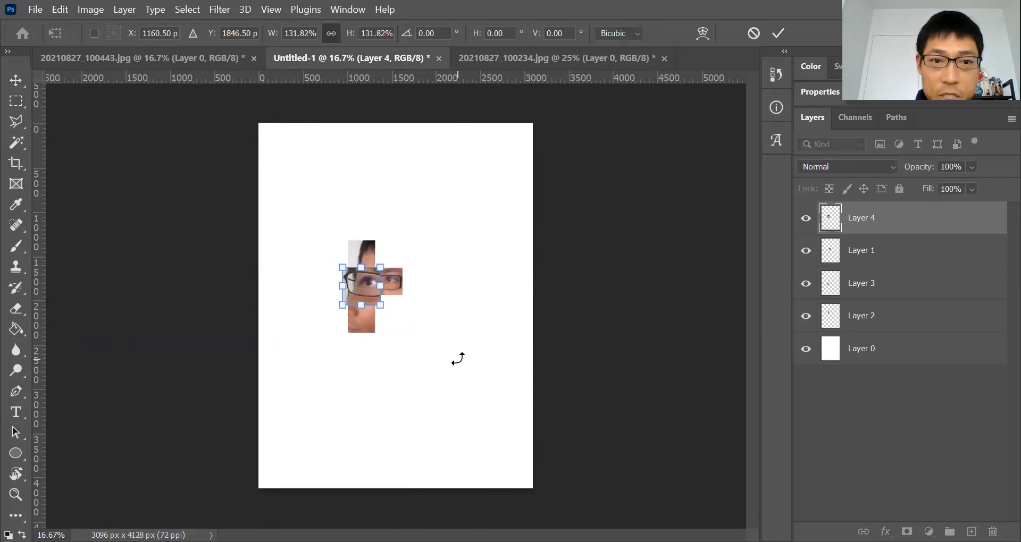
pyautogui.press('Return')
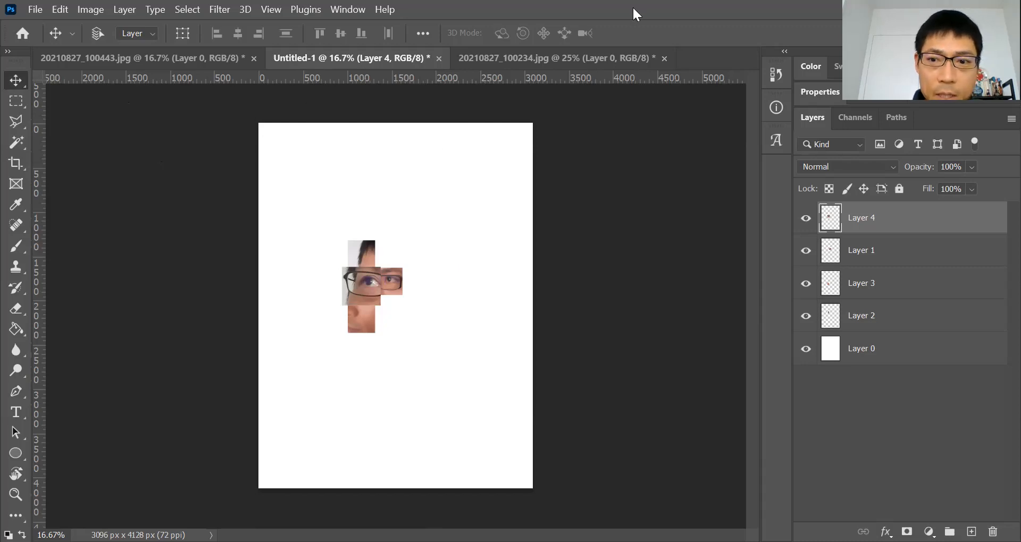
# Paste the nose square from 20210827_100443.jpg into Untitled-1 and place it below-left of the eye pieces
pyautogui.click(186, 56)
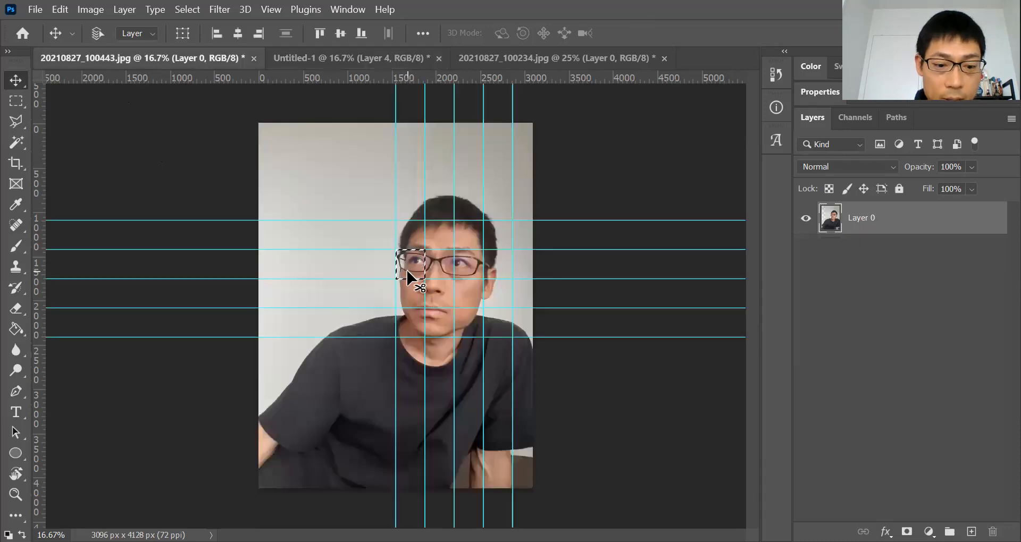
pyautogui.click(15, 106)
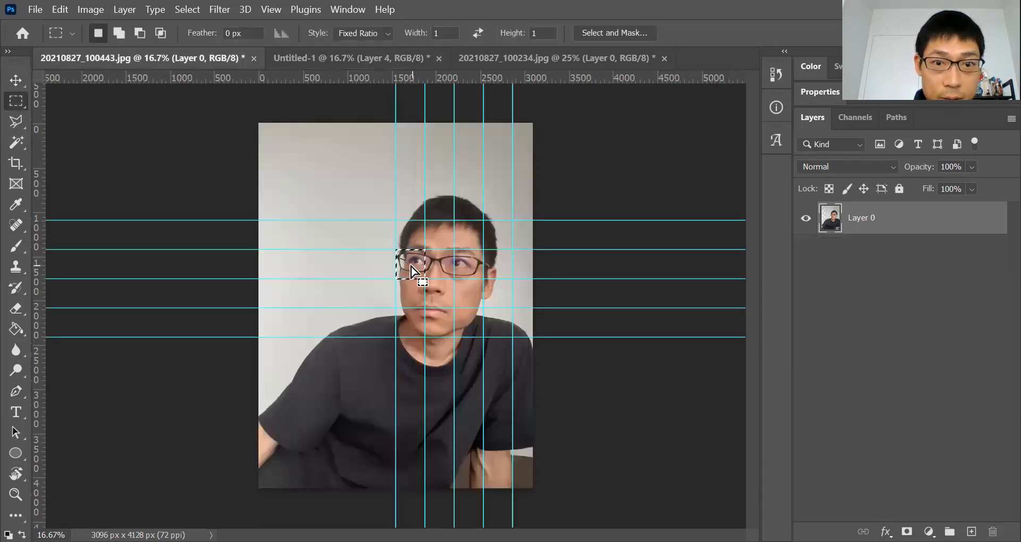
pyautogui.moveTo(432, 301); pyautogui.dragTo(436, 293)
pyautogui.click(403, 60)
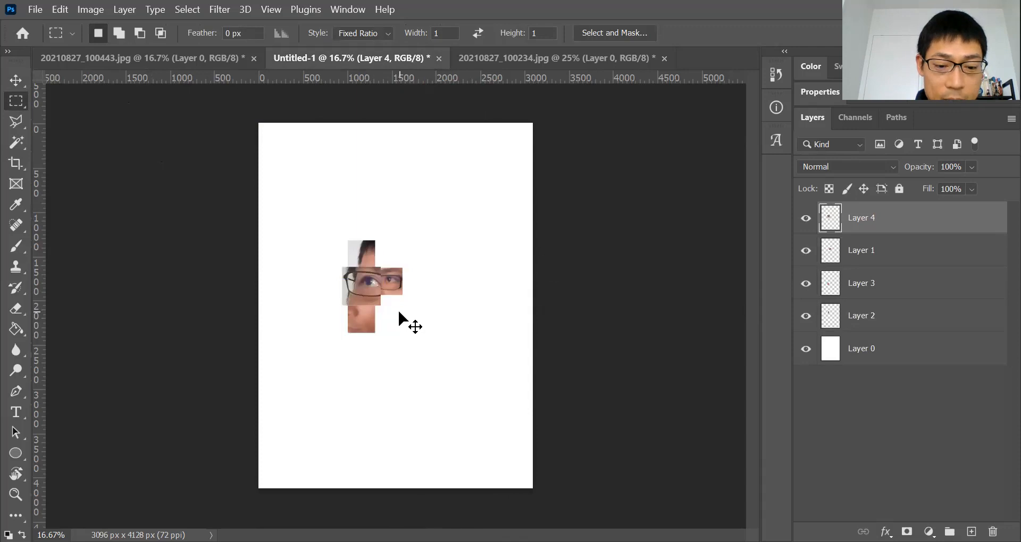
pyautogui.hotkey('ctrl', 'v')
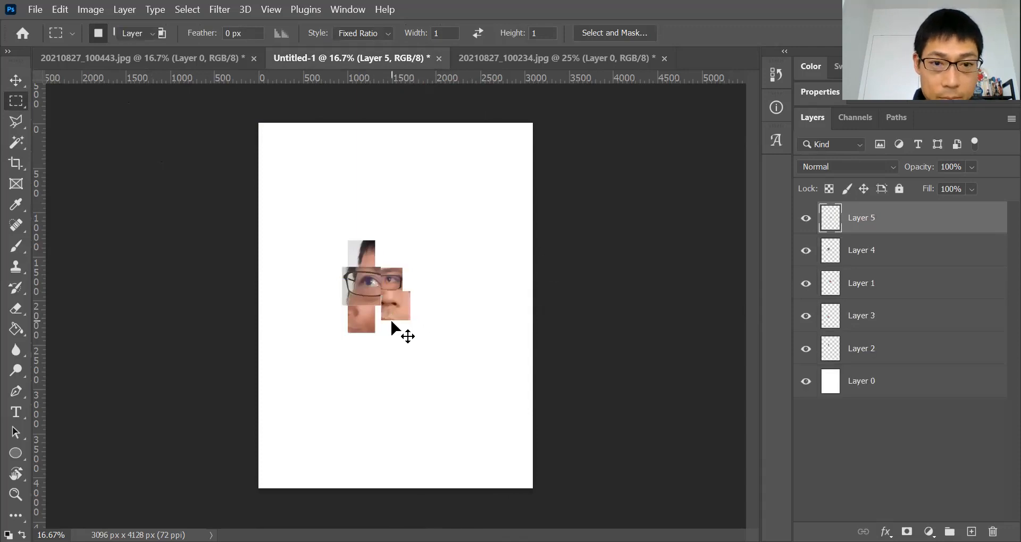
pyautogui.press('v')
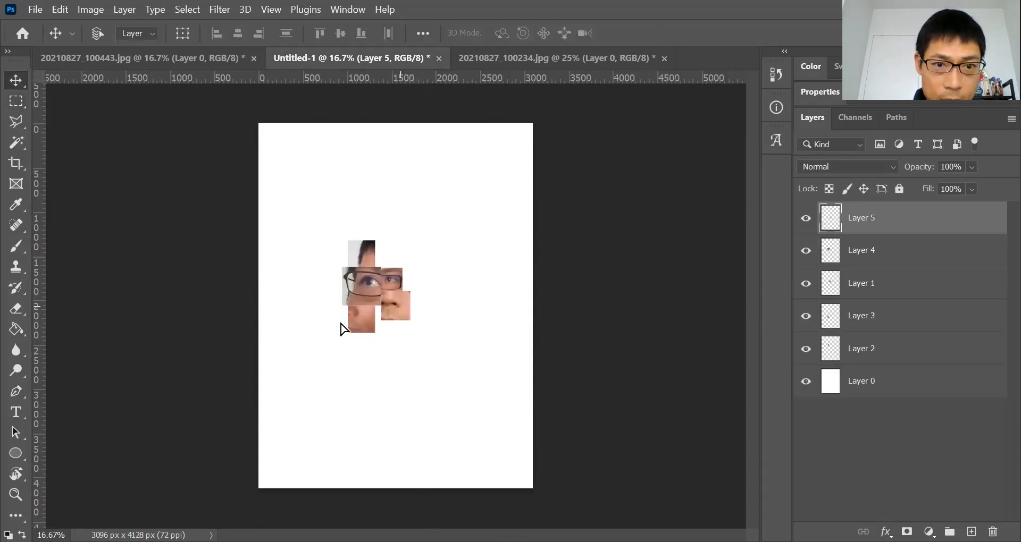
pyautogui.moveTo(404, 311); pyautogui.dragTo(341, 326)
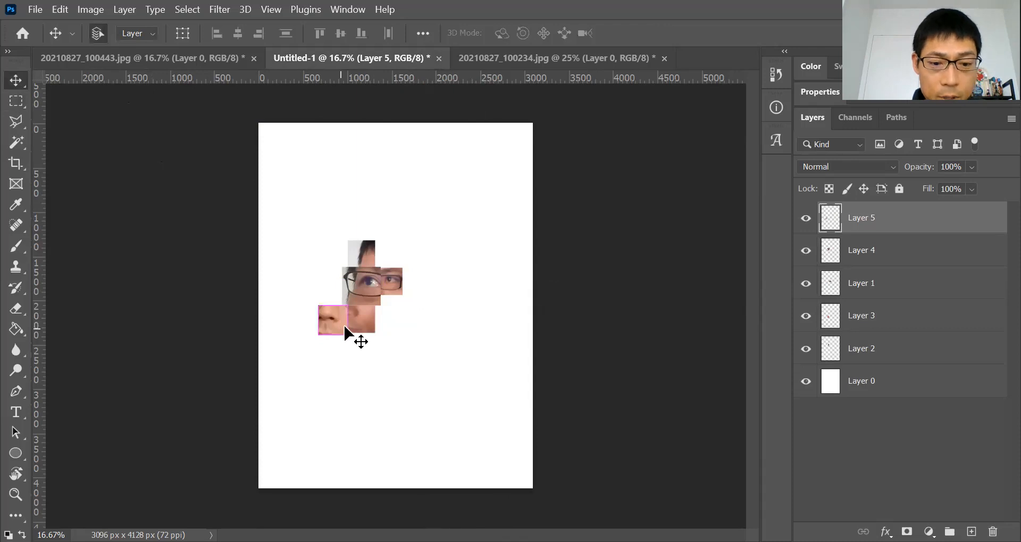
# Scale the nose piece to about 137% with Free Transform
pyautogui.click(60, 10)
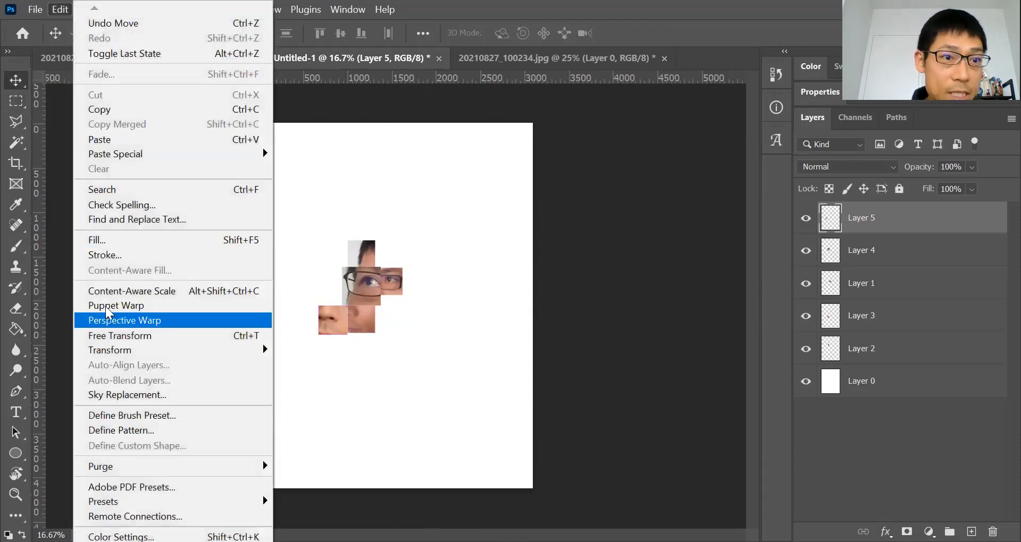
pyautogui.click(129, 336)
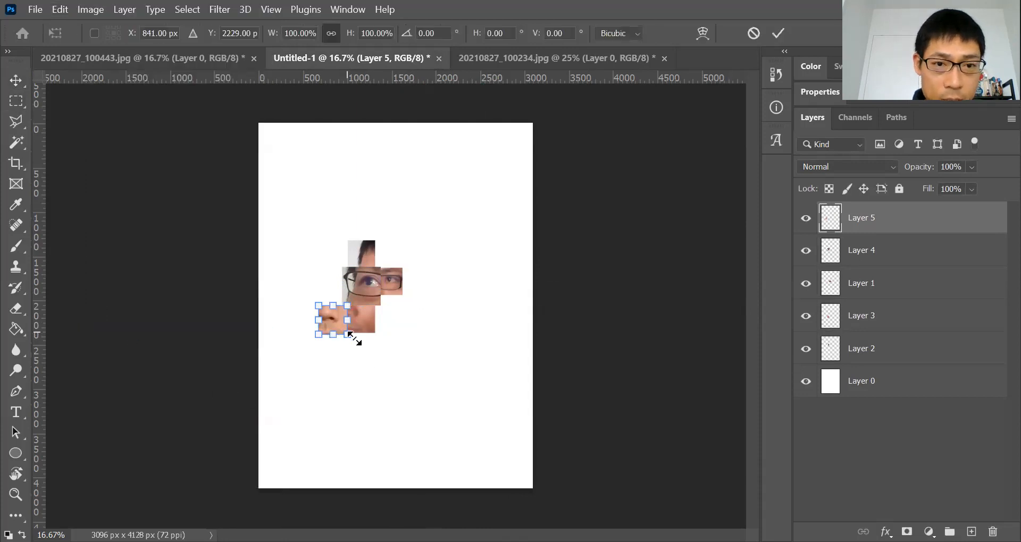
pyautogui.moveTo(347, 334)
pyautogui.mouseDown()
pyautogui.moveTo(356, 346)
pyautogui.moveTo(341, 327)
pyautogui.mouseUp()
pyautogui.press('Return')
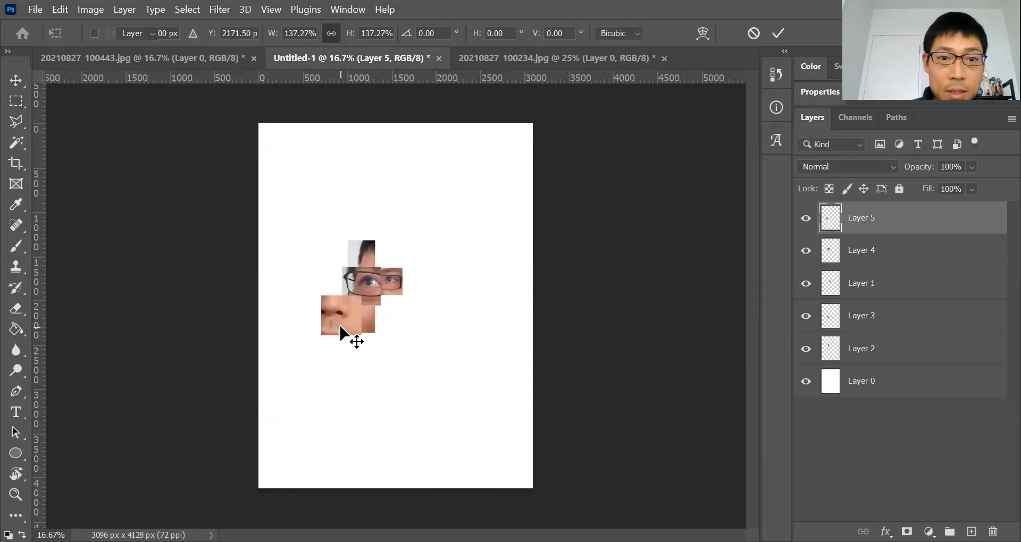
# Apply the Free Transform scaling of the nose piece in Untitled-1
pyautogui.click(499, 56)
pyautogui.click(360, 57)
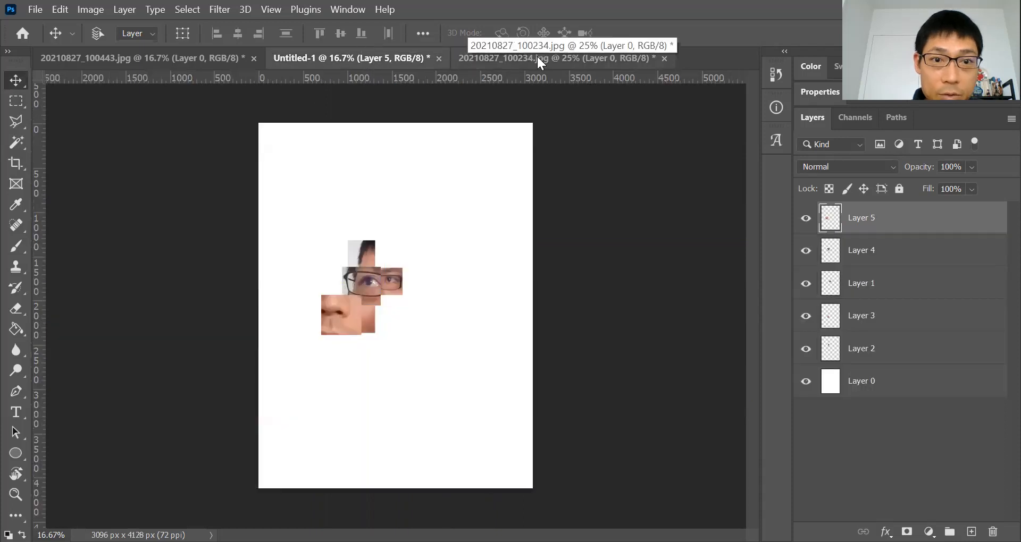
# In 20210827_100443.jpg, move the square selection down one grid cell onto the mouth and copy it
pyautogui.click(538, 59)
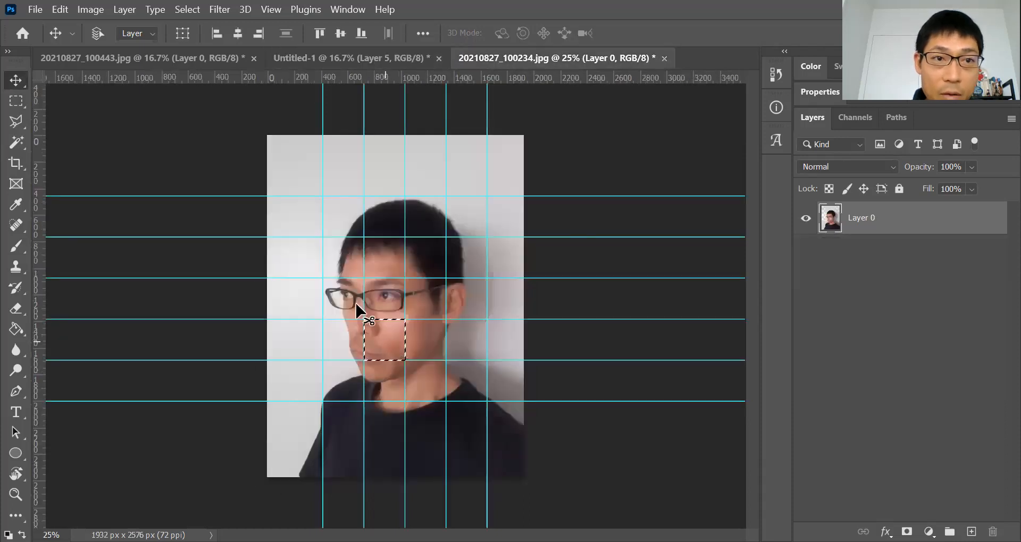
pyautogui.click(222, 61)
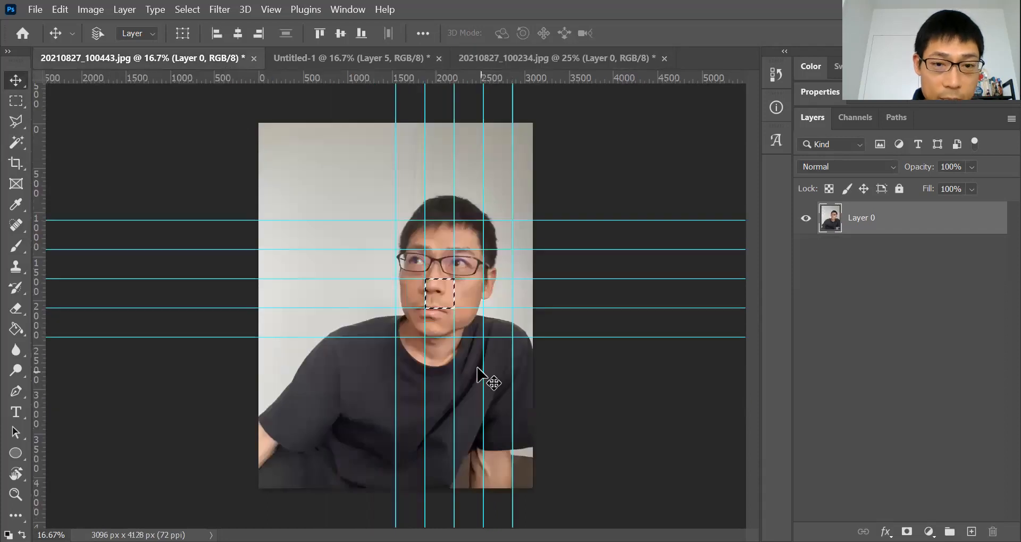
pyautogui.click(15, 100)
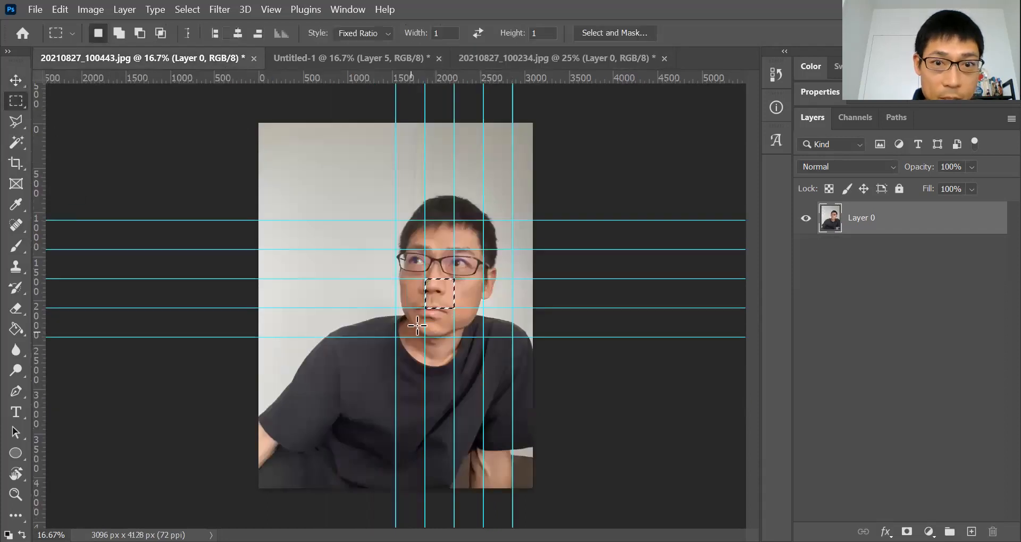
pyautogui.moveTo(440, 303); pyautogui.dragTo(440, 333)
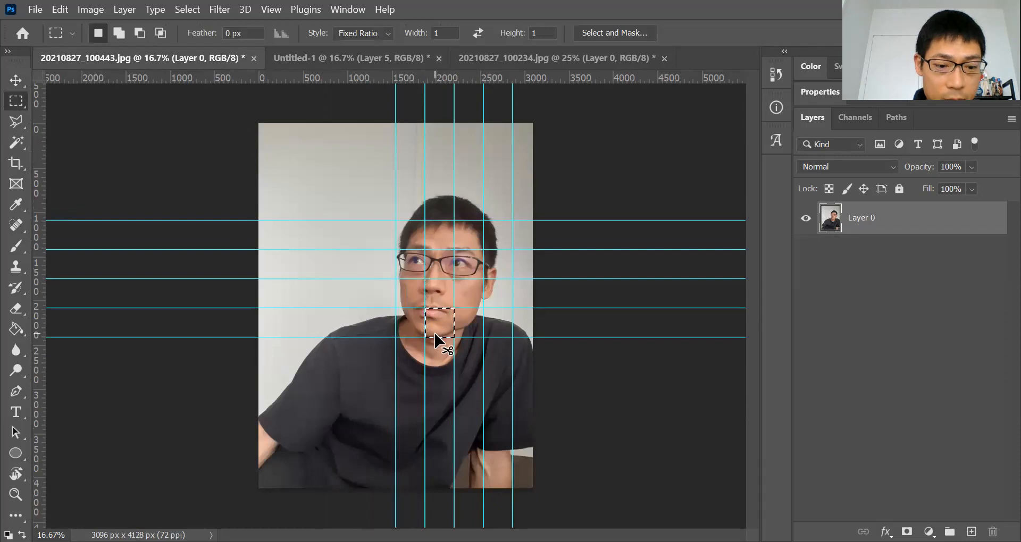
pyautogui.click(39, 9)
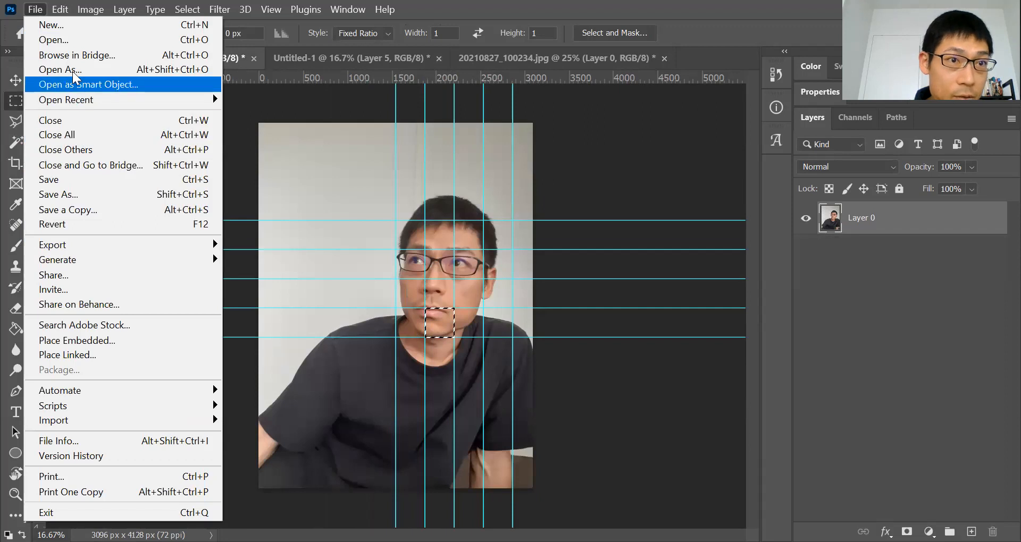
pyautogui.moveTo(61, 9)
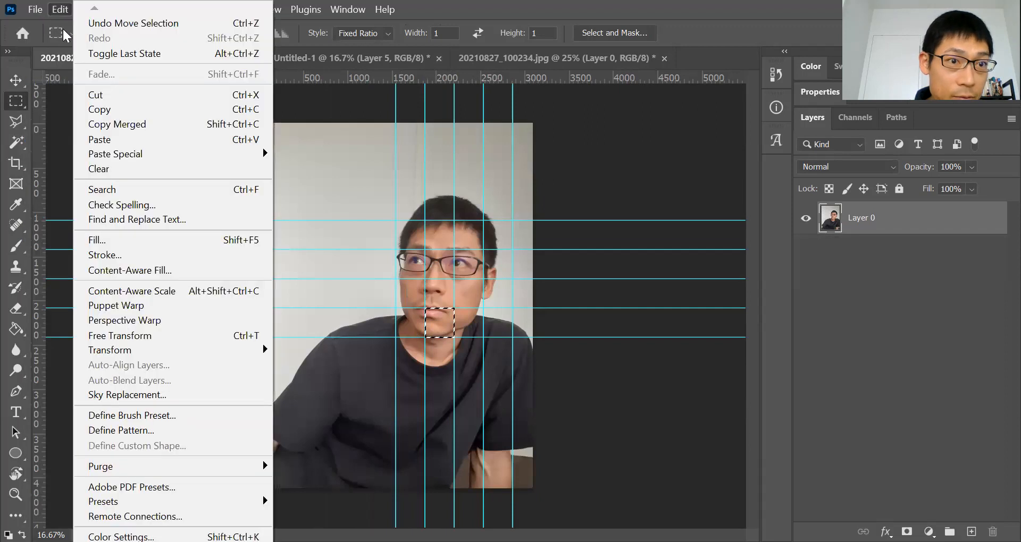
pyautogui.click(111, 111)
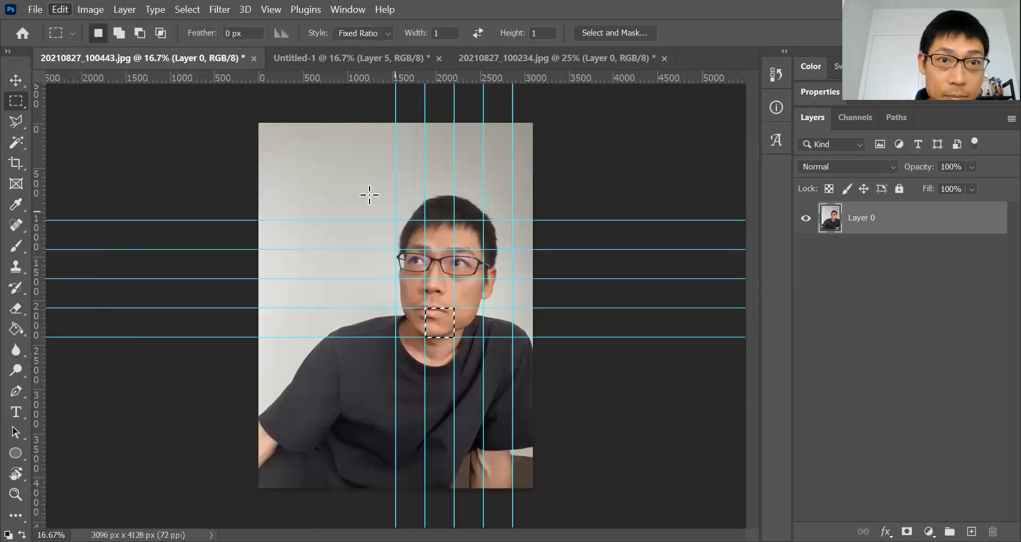
# Paste the mouth square into Untitled-1 and place it below the eye pieces
pyautogui.click(321, 59)
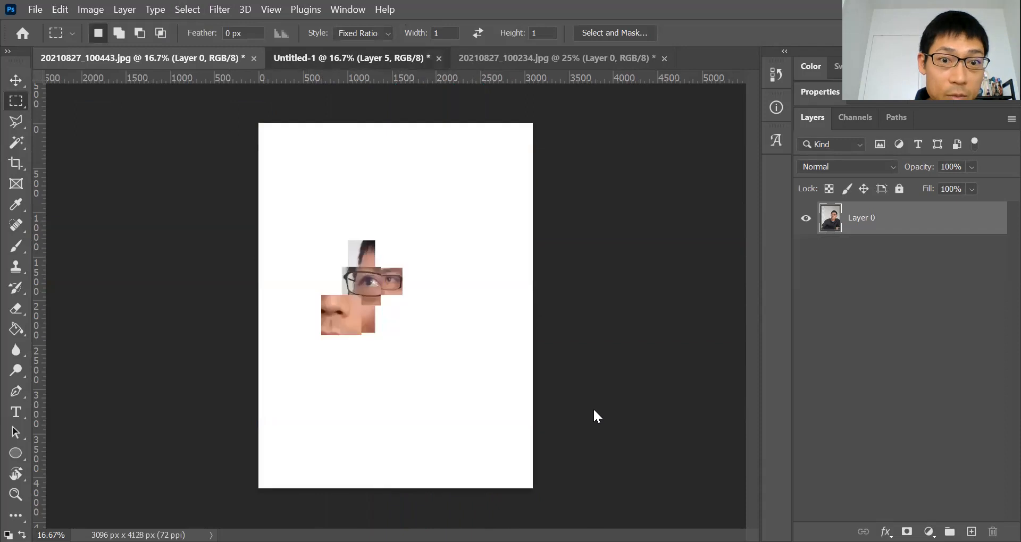
pyautogui.click(62, 8)
pyautogui.click(97, 139)
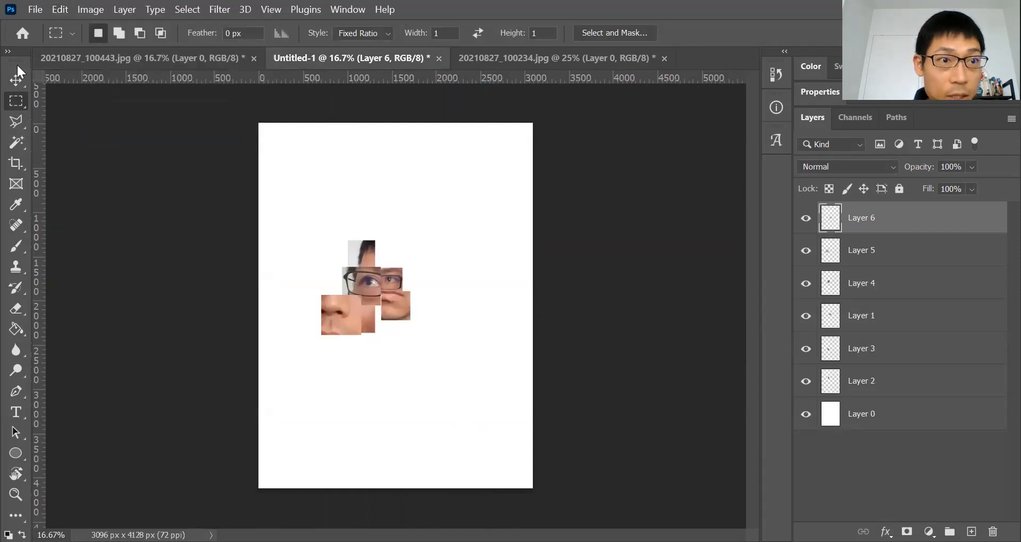
pyautogui.click(16, 80)
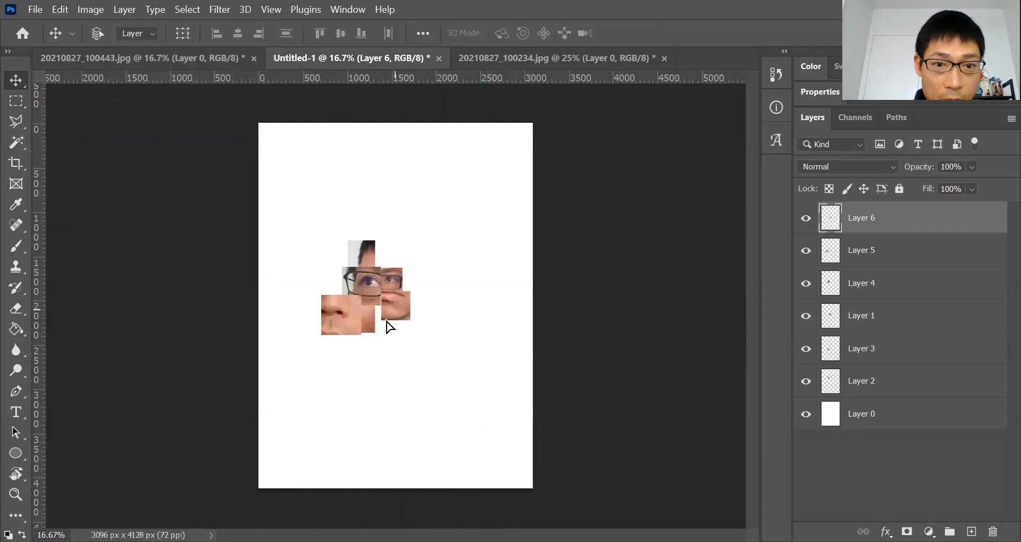
pyautogui.moveTo(395, 309); pyautogui.dragTo(366, 343)
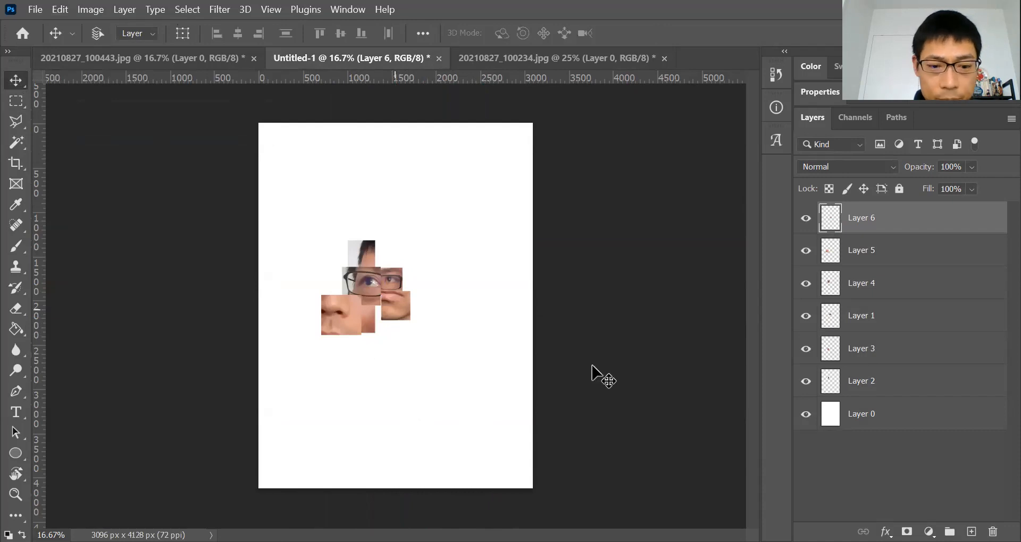
# Scale the mouth piece to about 134% with Free Transform and shift it directly below the nose piece
pyautogui.click(60, 10)
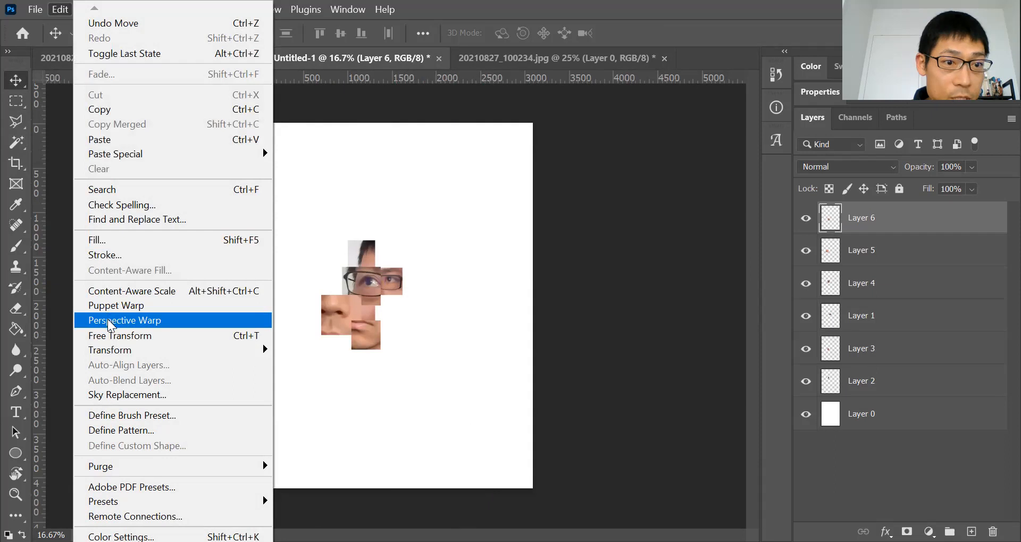
pyautogui.click(110, 337)
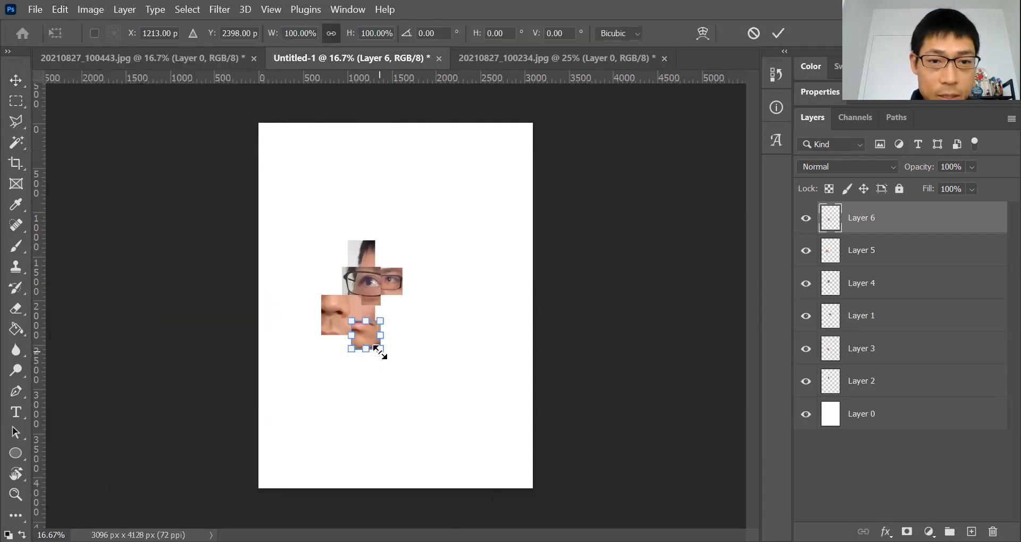
pyautogui.moveTo(379, 354); pyautogui.dragTo(391, 362)
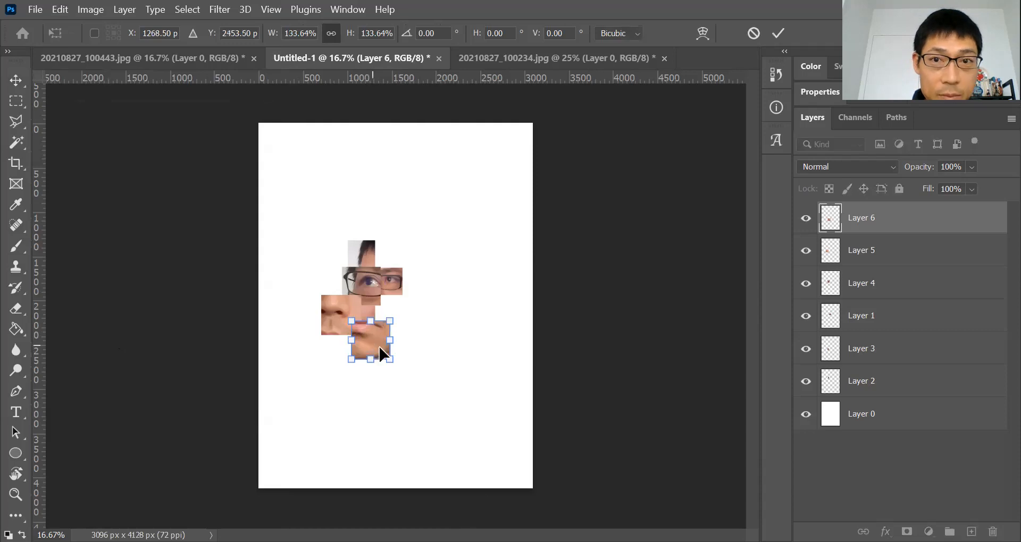
pyautogui.click(779, 33)
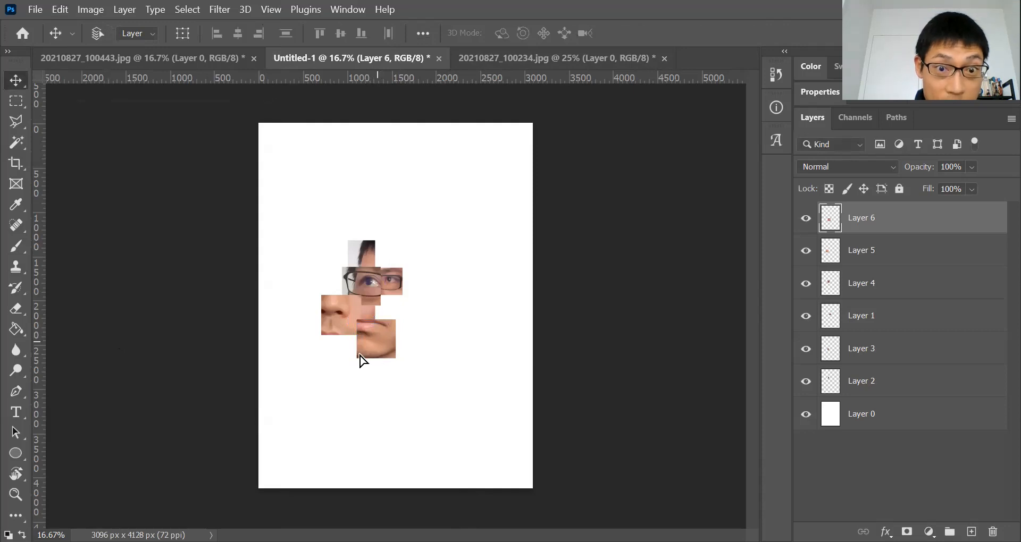
pyautogui.moveTo(360, 356); pyautogui.dragTo(339, 368)
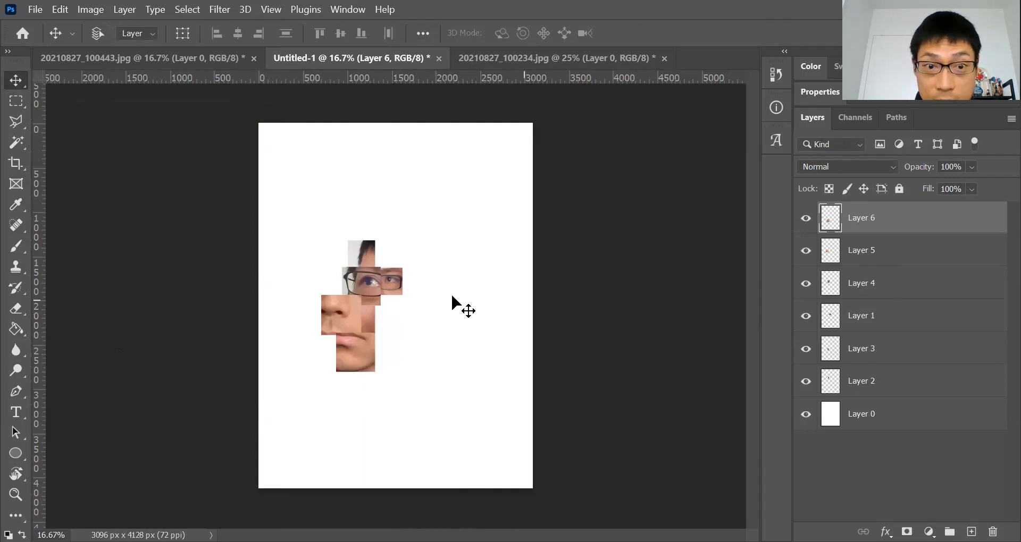
# Select the right eye piece's layer, Layer 1, and scale it to about 139% with Free Transform
pyautogui.rightClick(397, 282)
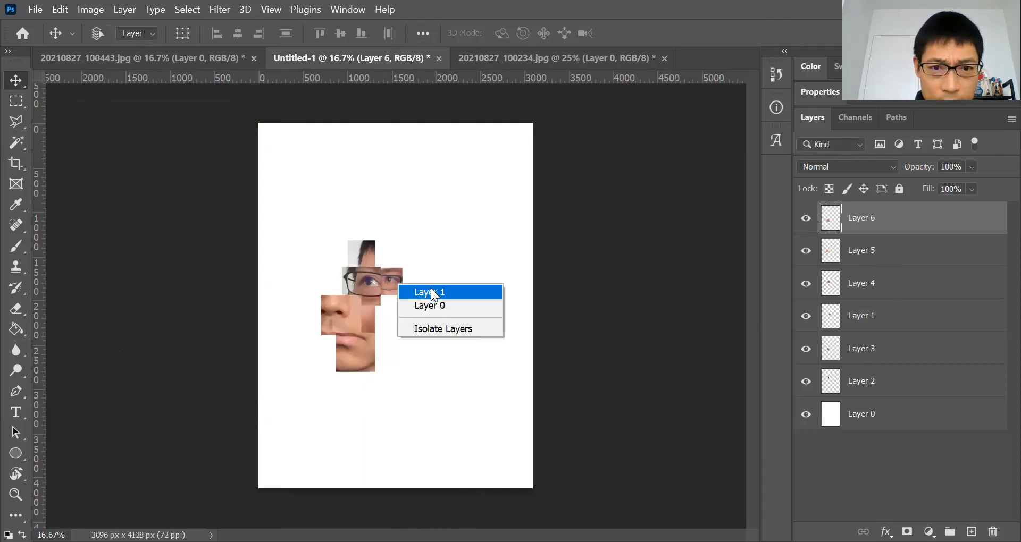
pyautogui.click(431, 288)
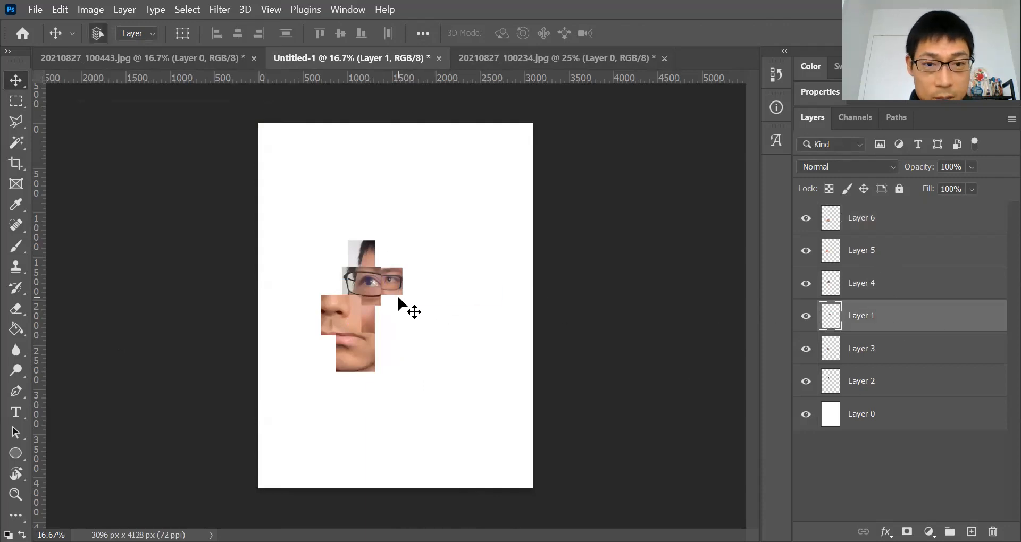
pyautogui.hotkey('ctrl', 't')
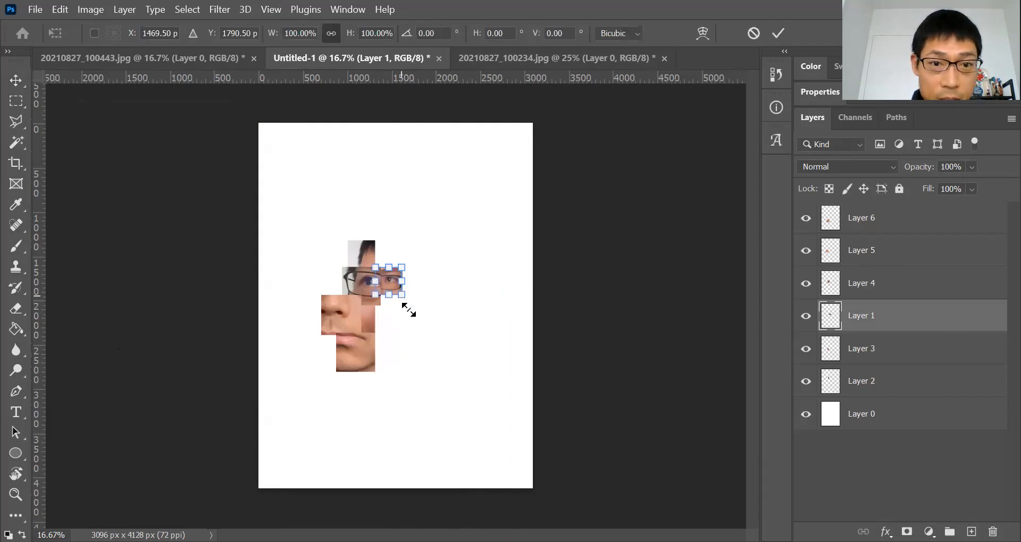
pyautogui.moveTo(401, 295)
pyautogui.mouseDown()
pyautogui.moveTo(413, 305)
pyautogui.moveTo(413, 295)
pyautogui.mouseUp()
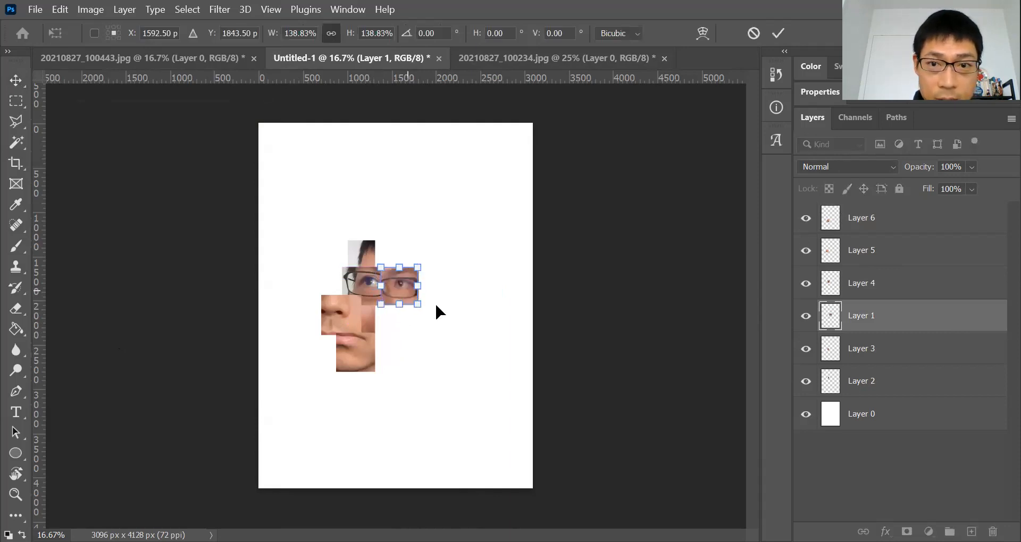
pyautogui.click(779, 33)
# In 20210827_100234.jpg, move the square selection onto the ear next to the glasses
pyautogui.click(187, 53)
pyautogui.click(515, 59)
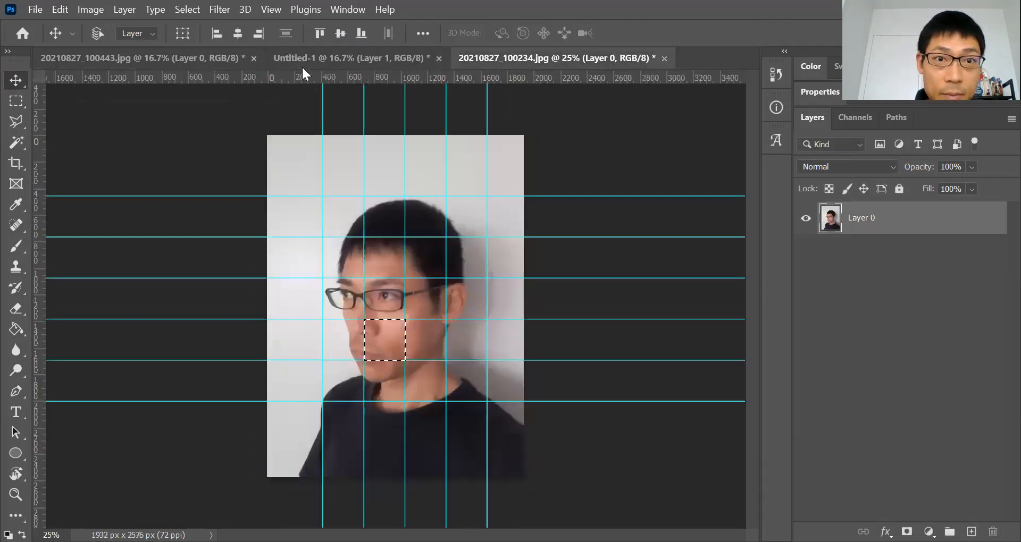
pyautogui.click(350, 57)
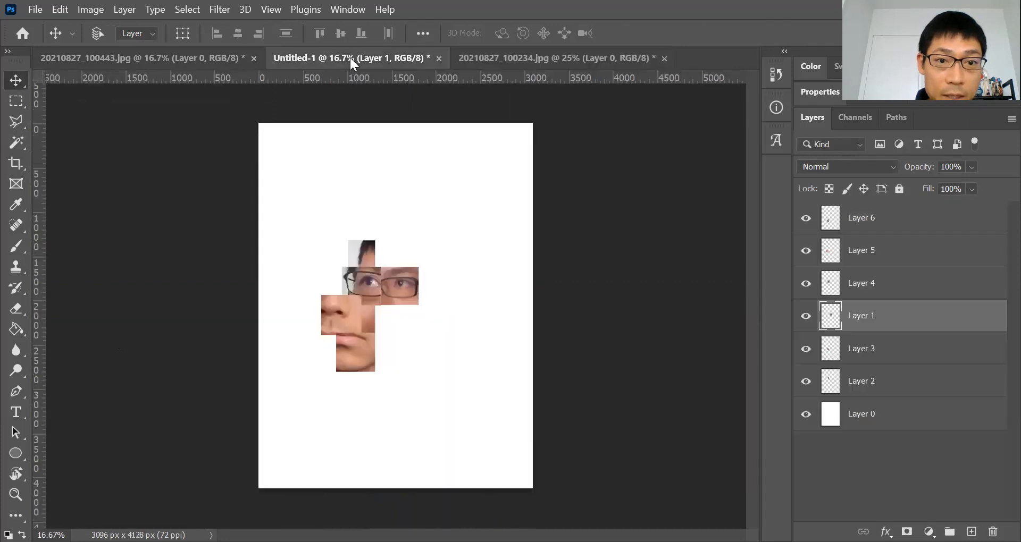
pyautogui.click(549, 67)
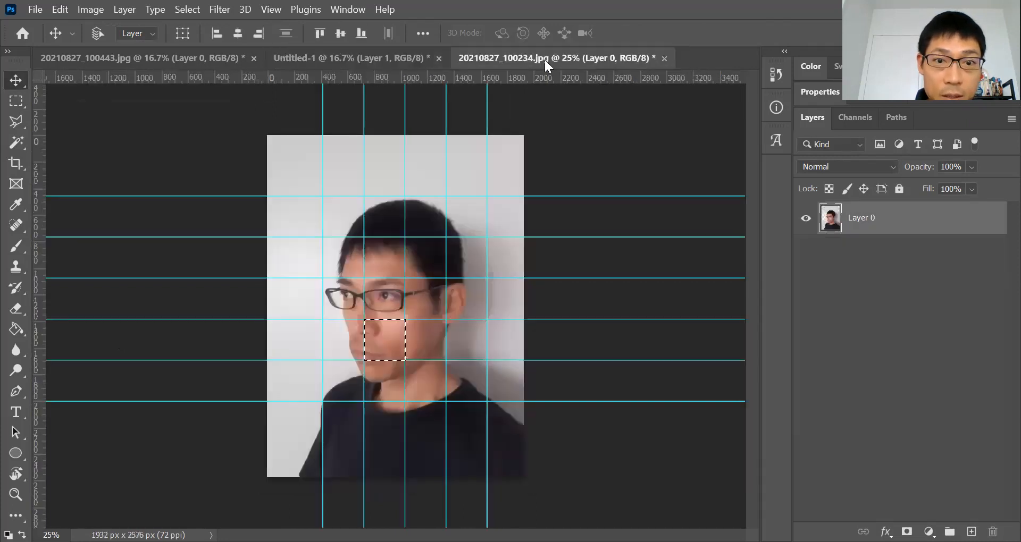
pyautogui.click(17, 108)
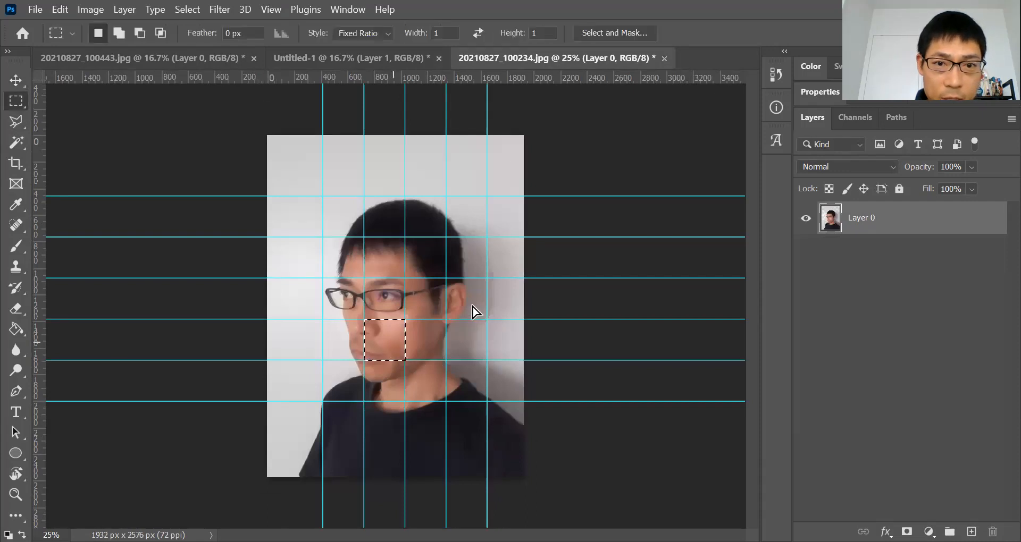
pyautogui.moveTo(385, 356); pyautogui.dragTo(467, 314)
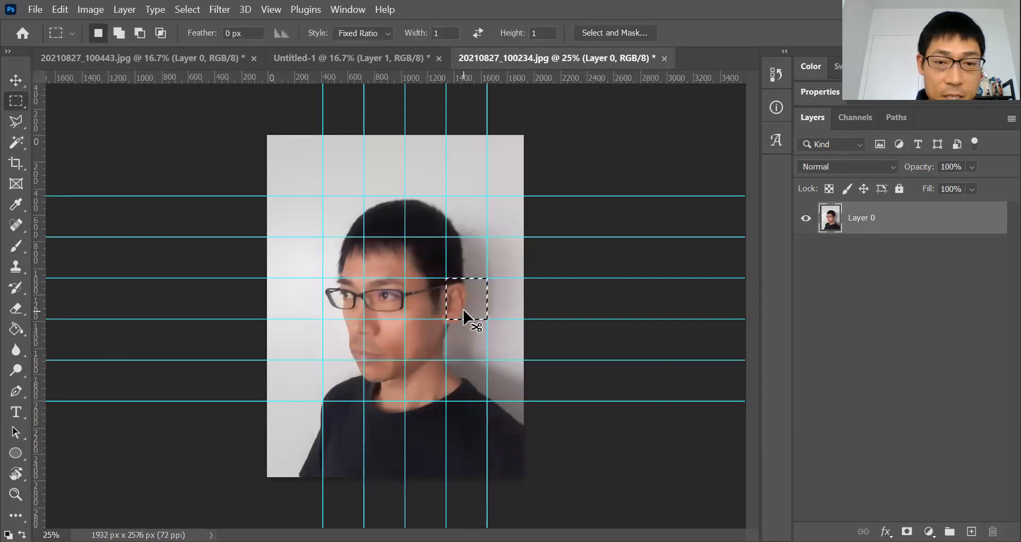
# Paste the ear square into Untitled-1 and place it above-right of the eye pieces
pyautogui.click(320, 59)
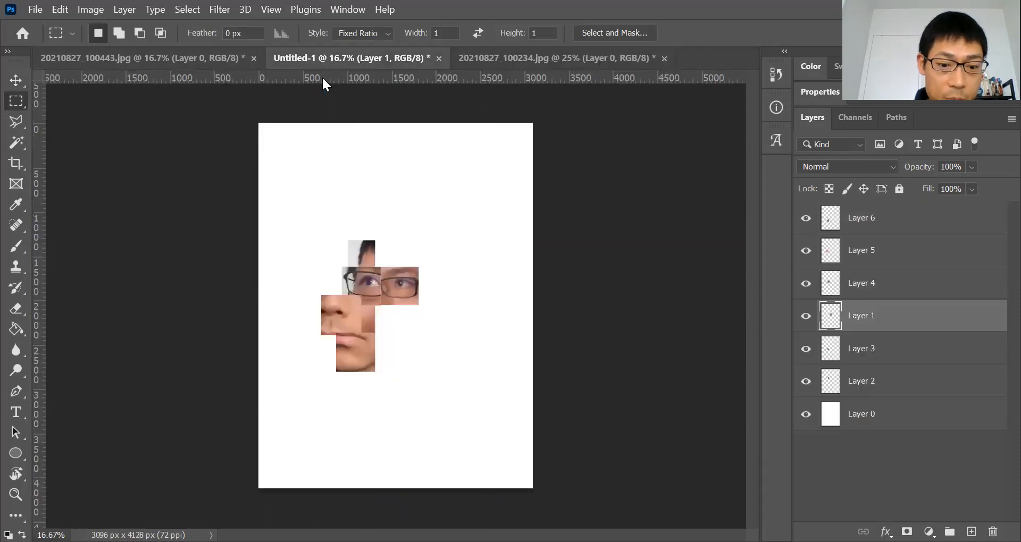
pyautogui.hotkey('ctrl', 'v')
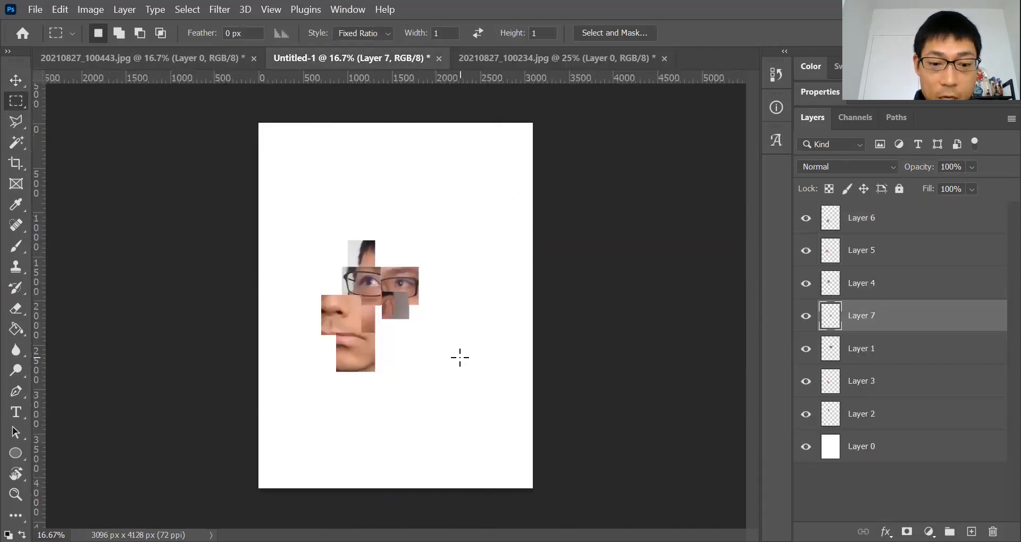
pyautogui.press('v')
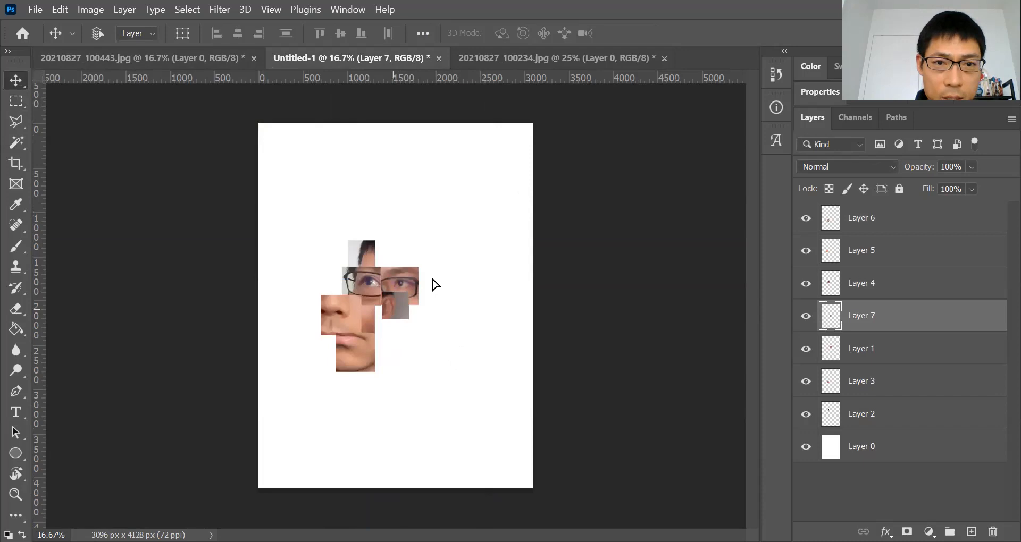
pyautogui.moveTo(388, 311); pyautogui.dragTo(426, 273)
# Enlarge the ear piece with Free Transform so it extends right and down
pyautogui.click(35, 10)
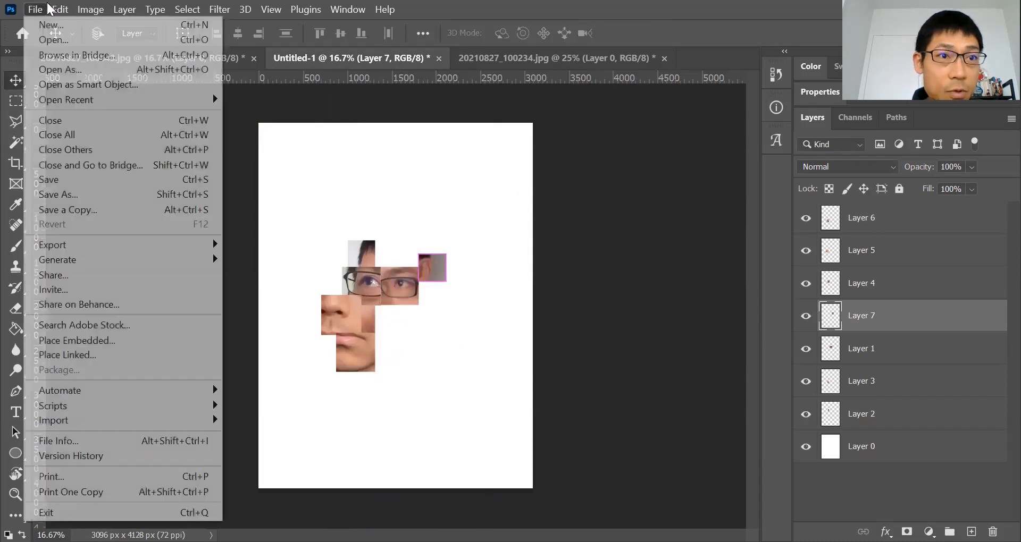
pyautogui.moveTo(60, 10)
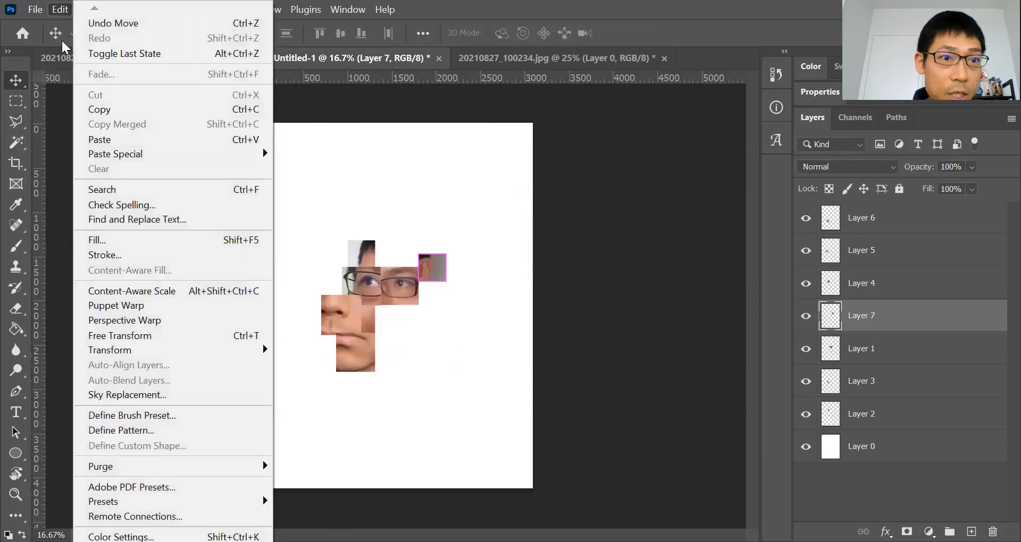
pyautogui.click(130, 336)
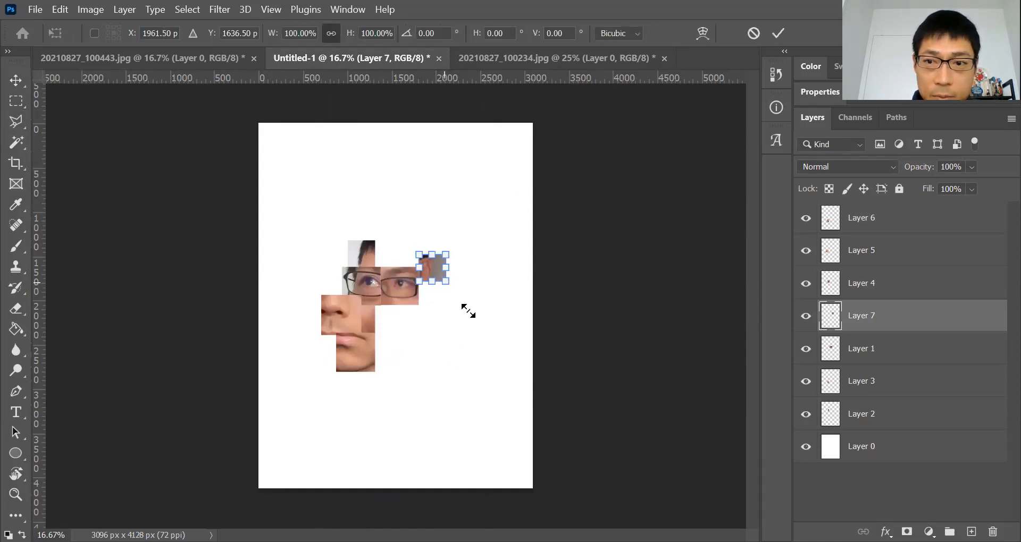
pyautogui.moveTo(467, 311); pyautogui.dragTo(494, 337)
pyautogui.click(769, 39)
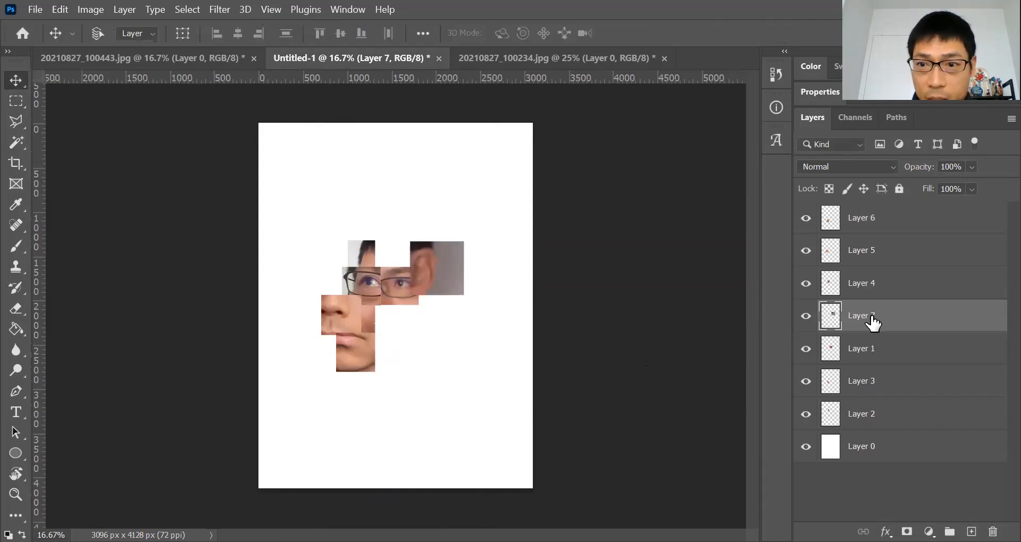
# Move the ear layer, Layer 7, below Layer 1 in the layer stack
pyautogui.moveTo(872, 322); pyautogui.dragTo(873, 364)
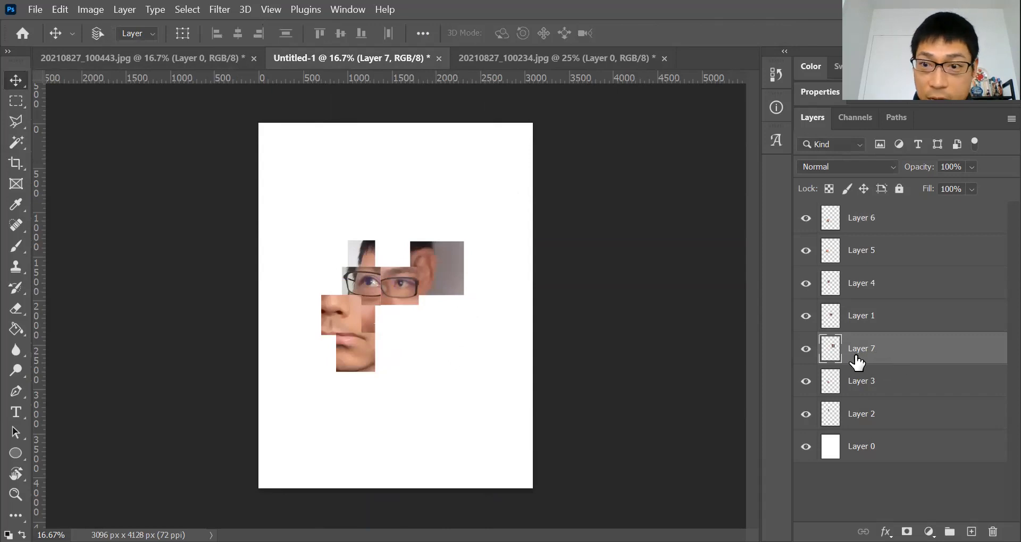
pyautogui.click(806, 355)
pyautogui.click(805, 352)
# Duplicate the ear layer, Layer 7
pyautogui.rightClick(883, 355)
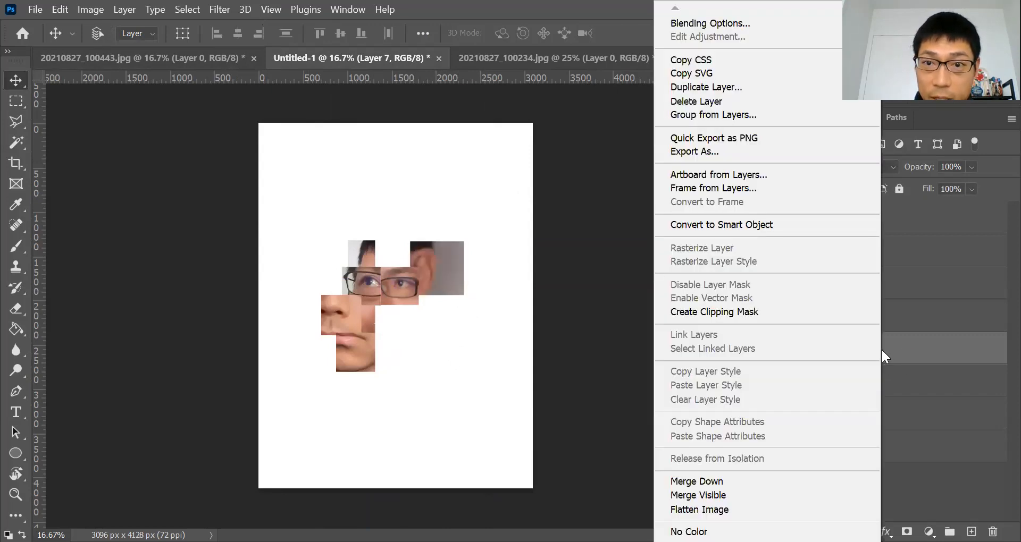
pyautogui.click(924, 352)
pyautogui.moveTo(867, 350); pyautogui.dragTo(971, 532)
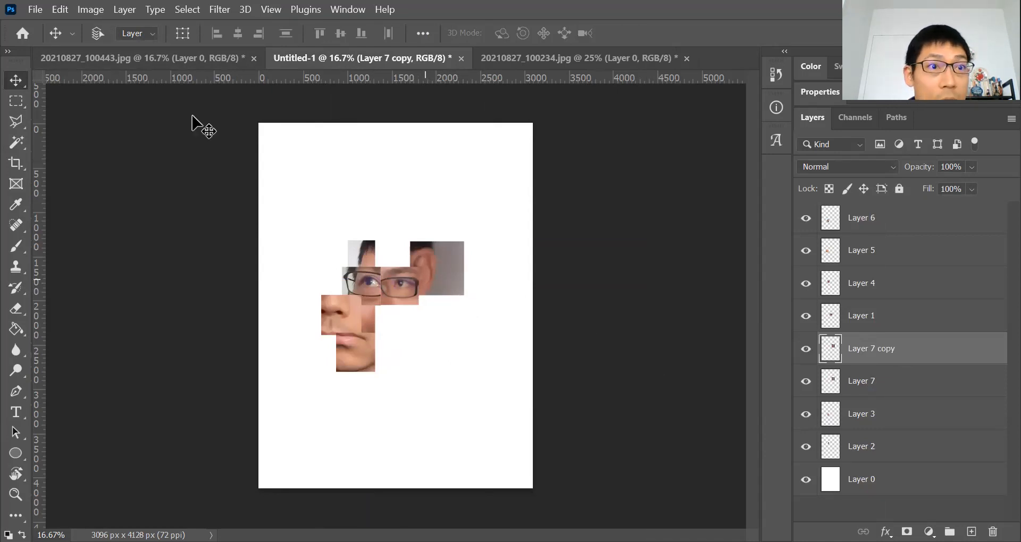
# Scale the ear copy to about 142.57% with Free Transform and place it just below the original ear piece
pyautogui.click(90, 10)
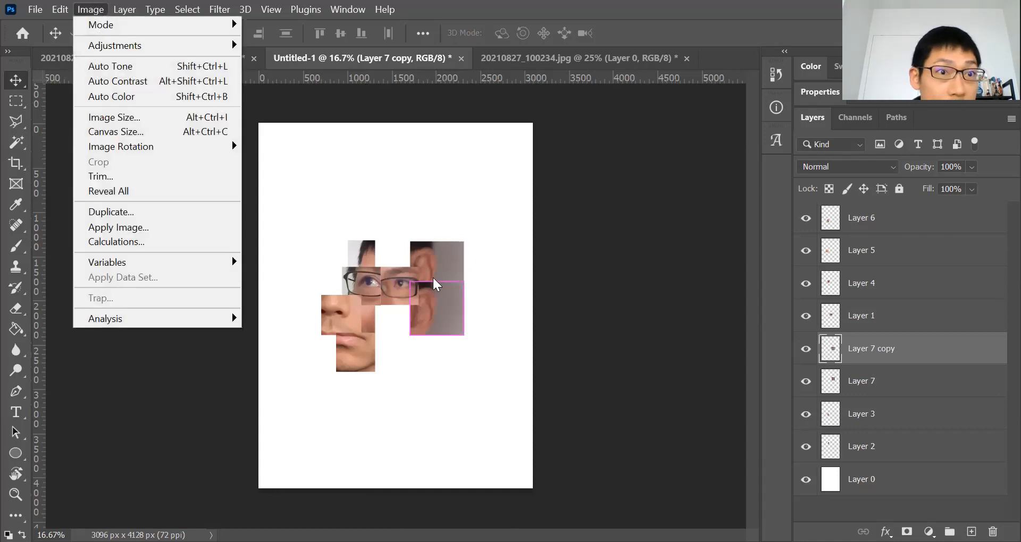
pyautogui.click(71, 11)
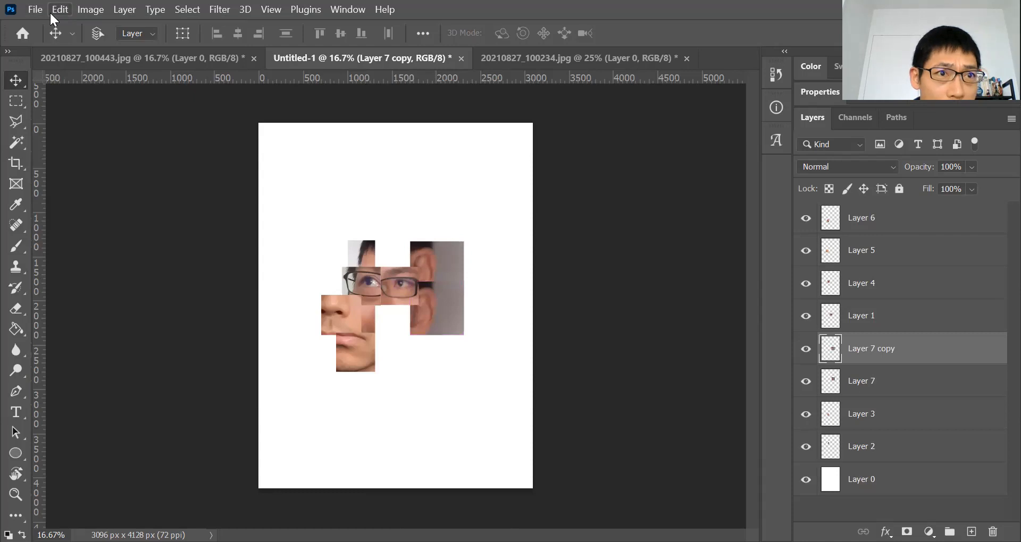
pyautogui.click(61, 11)
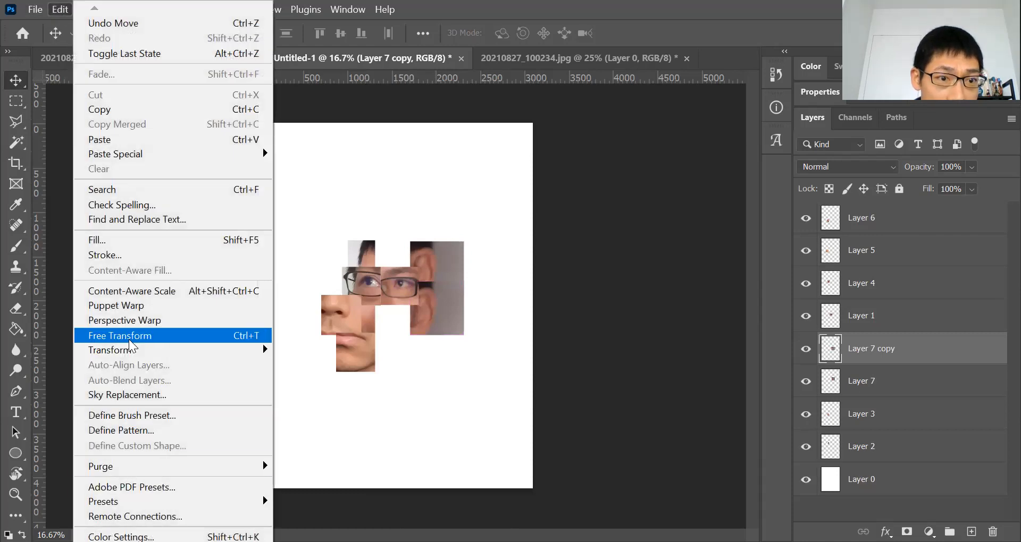
pyautogui.click(119, 335)
pyautogui.moveTo(463, 336); pyautogui.dragTo(486, 358)
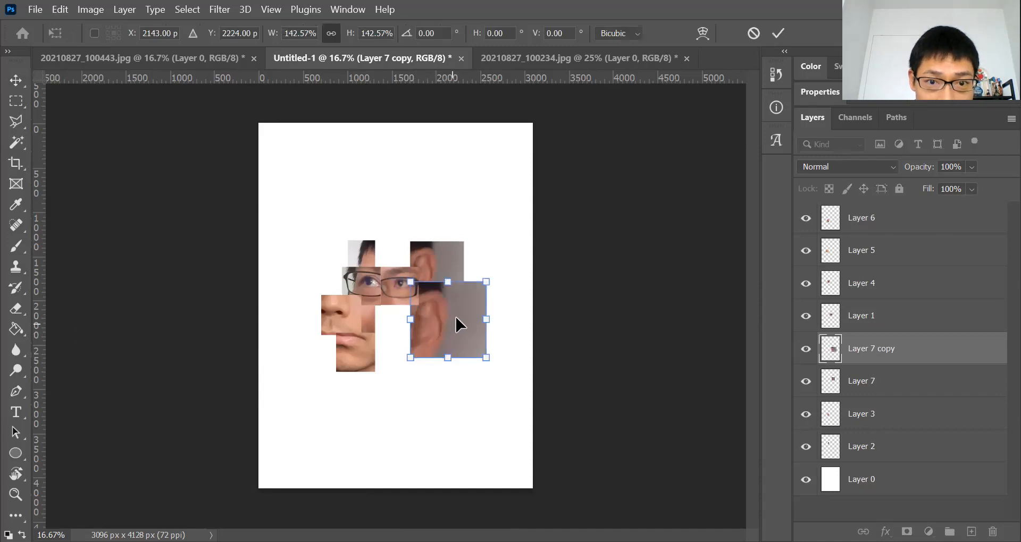
pyautogui.moveTo(457, 323); pyautogui.dragTo(456, 318)
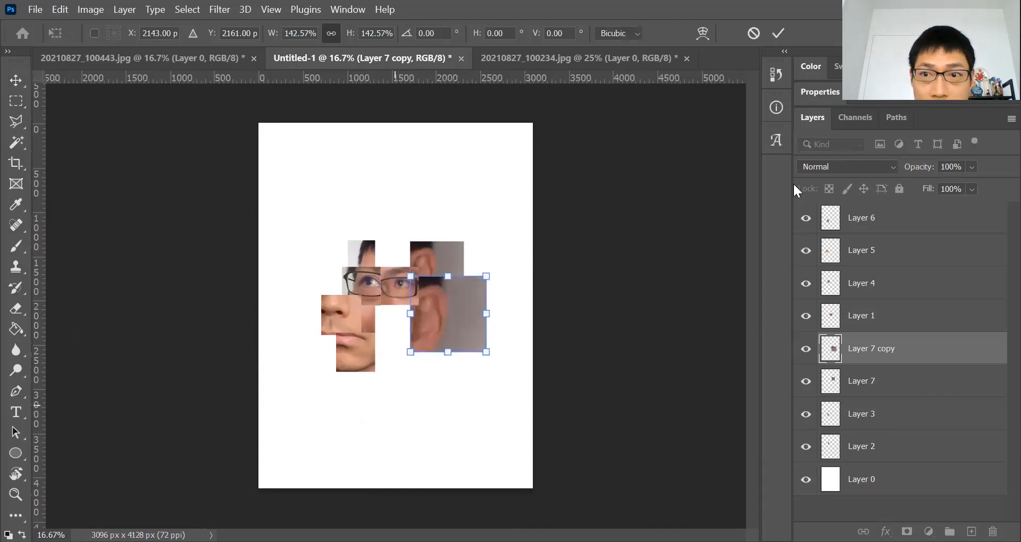
pyautogui.click(778, 34)
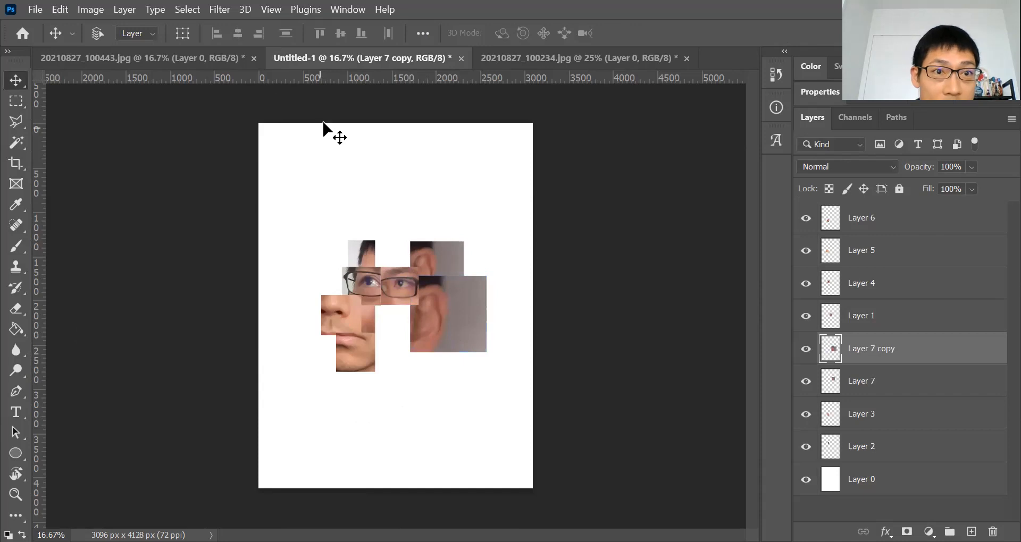
# Switch to the web browser and browse Pinterest reference examples of fragmented portrait photo collages
pyautogui.click(187, 59)
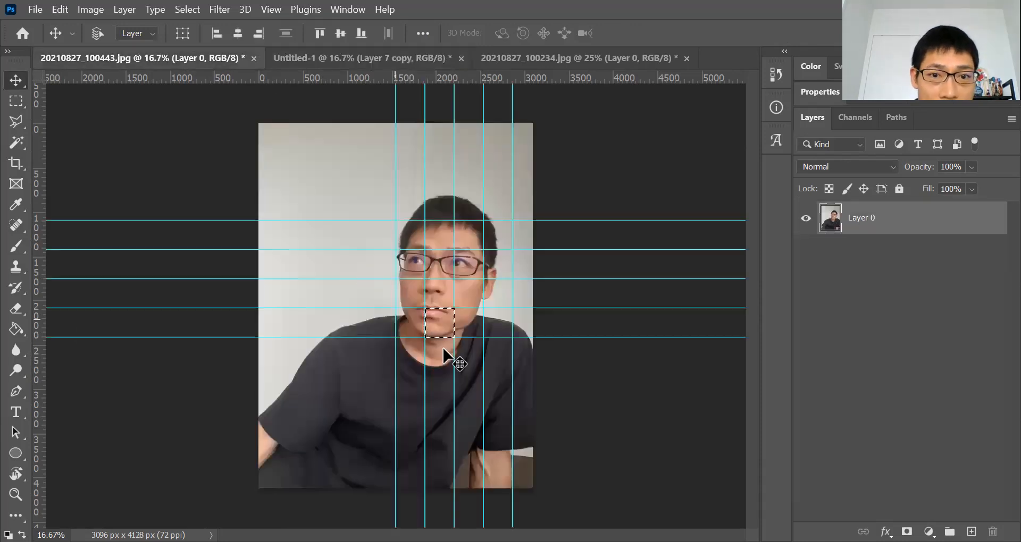
pyautogui.click(429, 56)
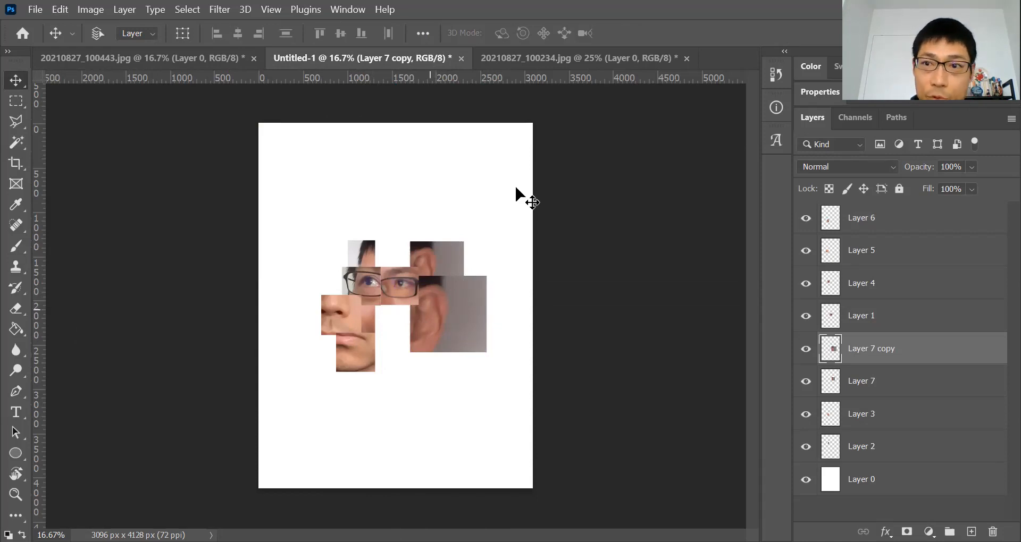
pyautogui.click(588, 58)
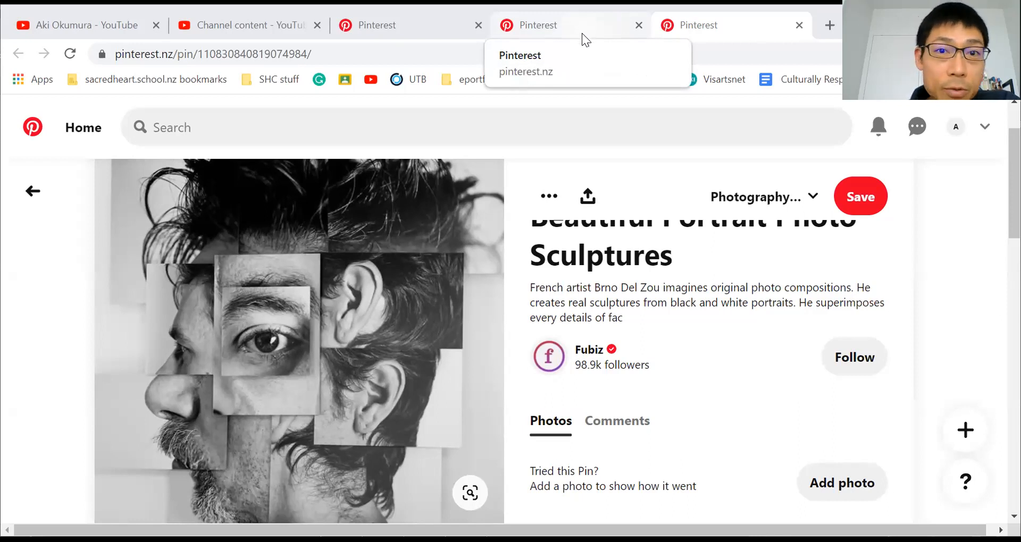
pyautogui.click(581, 33)
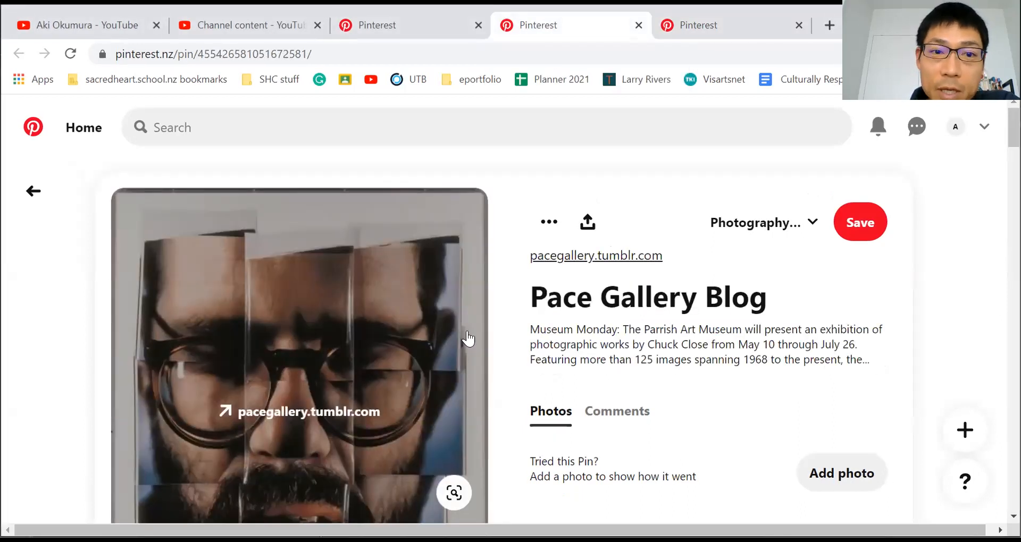
pyautogui.scroll(-1, 548, 446)
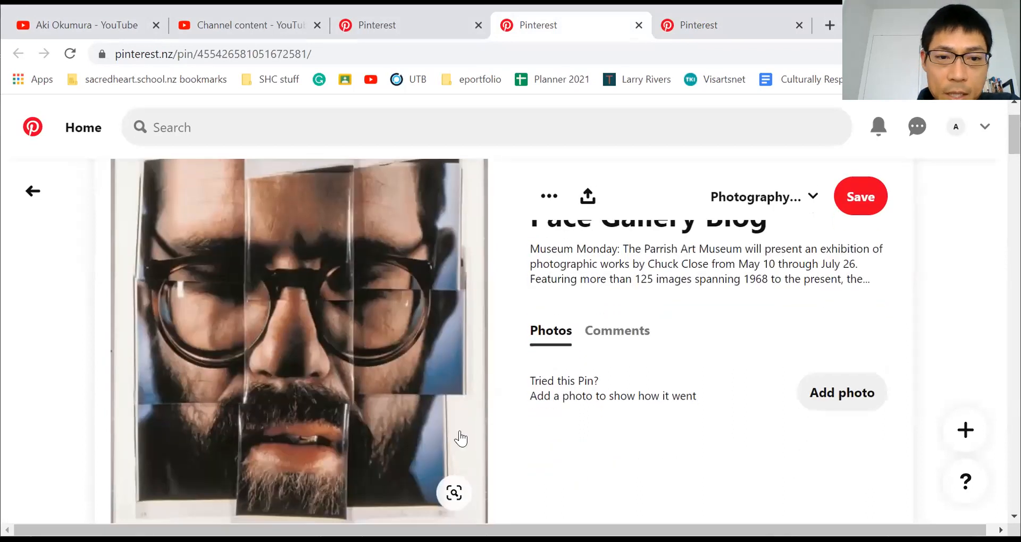